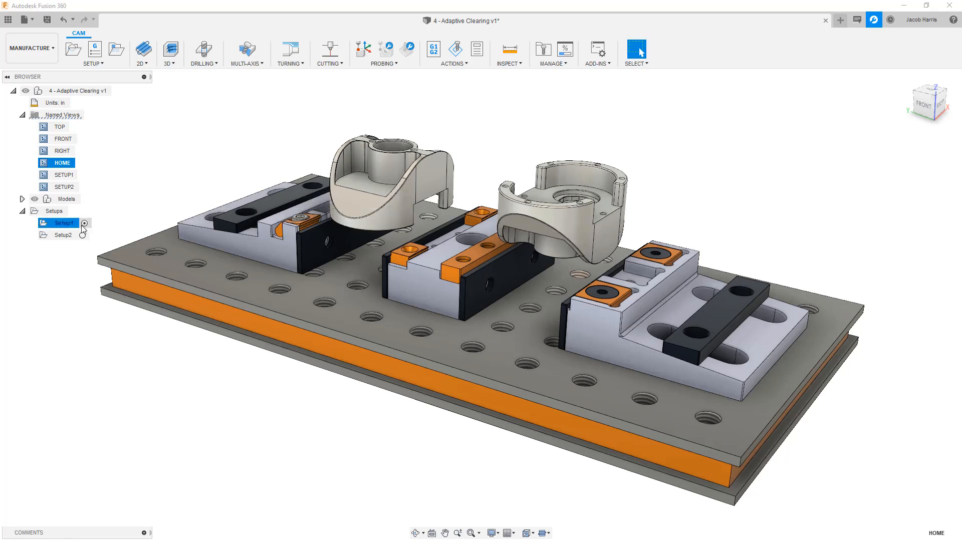
# Switch to the SETUP1 view and create a Face operation in Setup1 using the #1 Ø50 mm face mill.
pyautogui.click(62, 175)
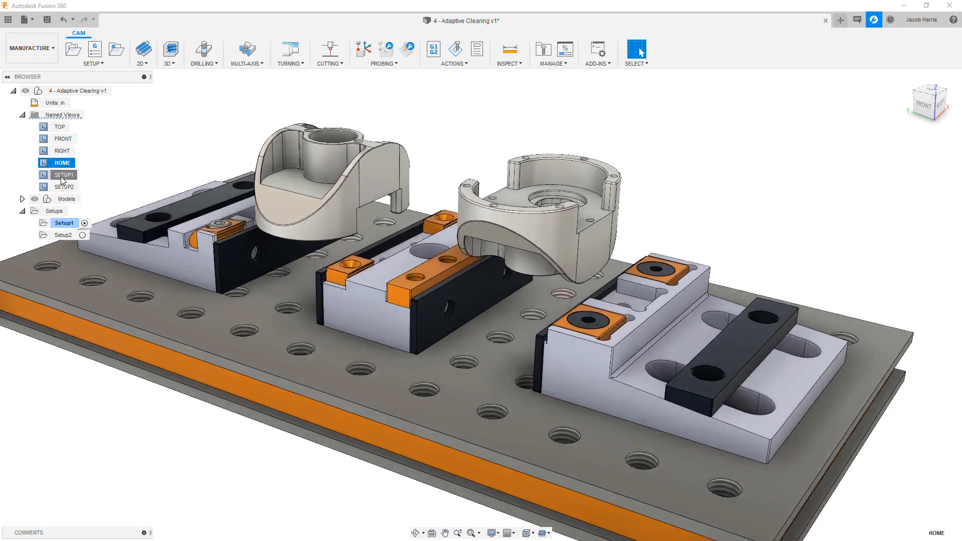
pyautogui.click(141, 63)
pyautogui.click(143, 101)
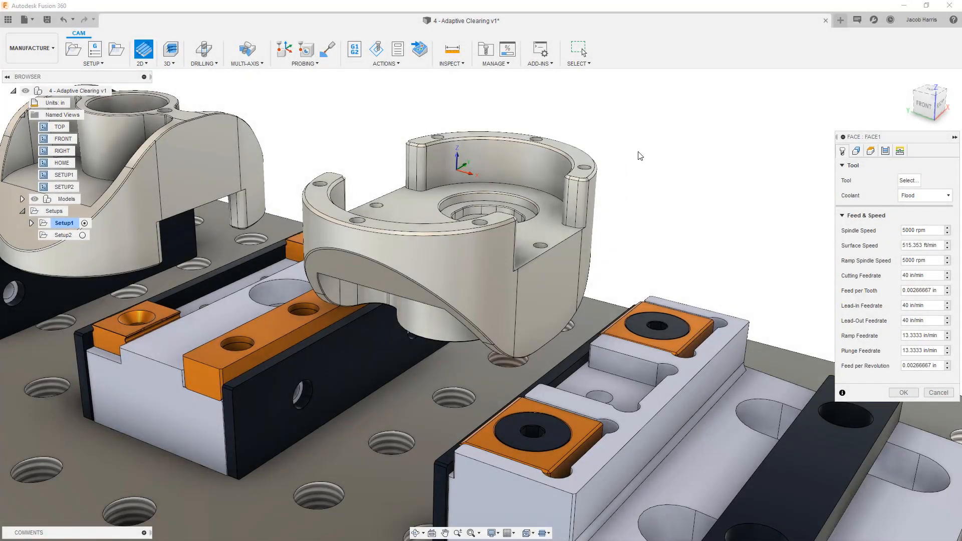
pyautogui.click(906, 181)
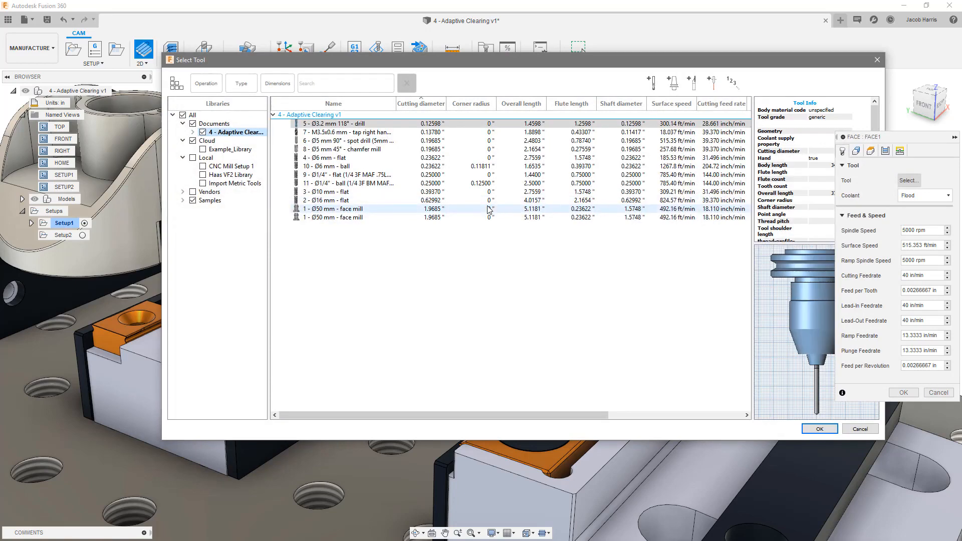
pyautogui.click(471, 209)
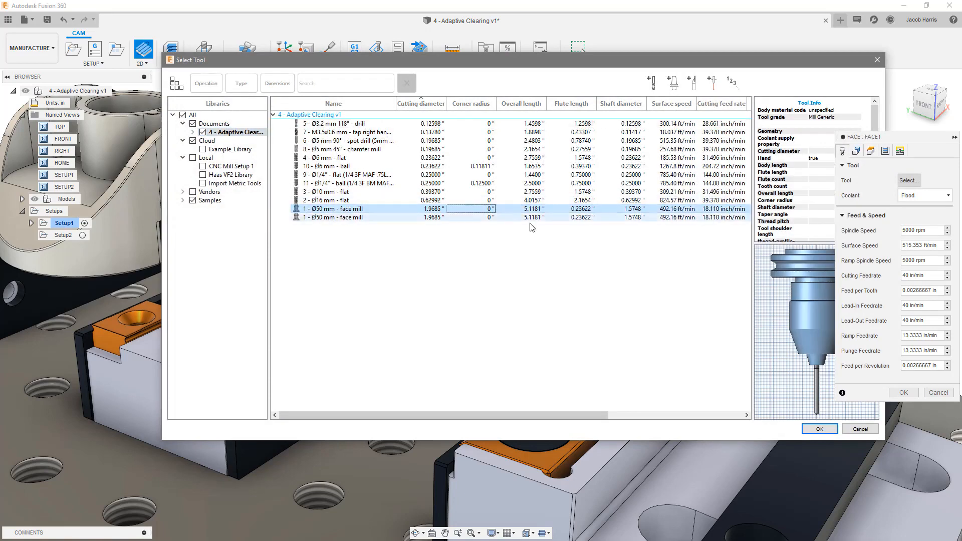
pyautogui.click(817, 429)
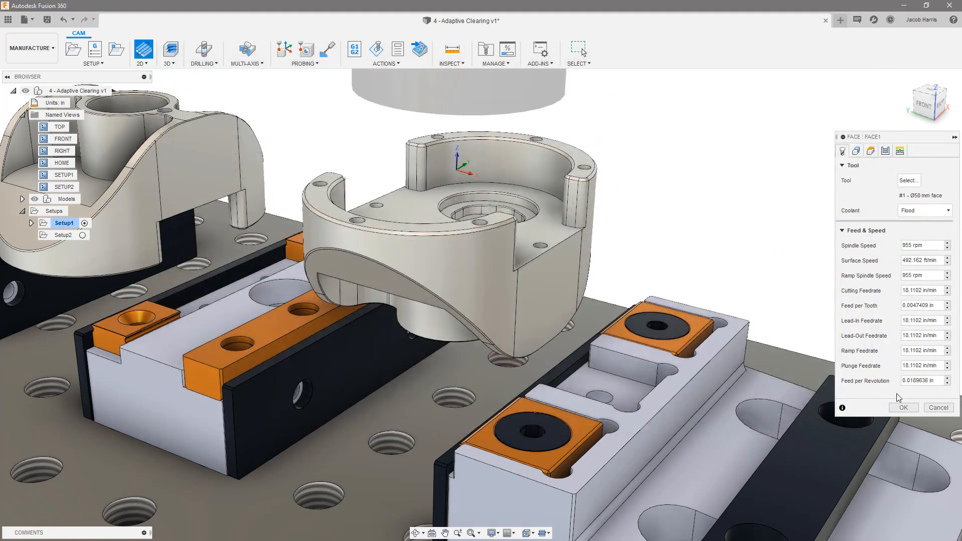
pyautogui.click(903, 407)
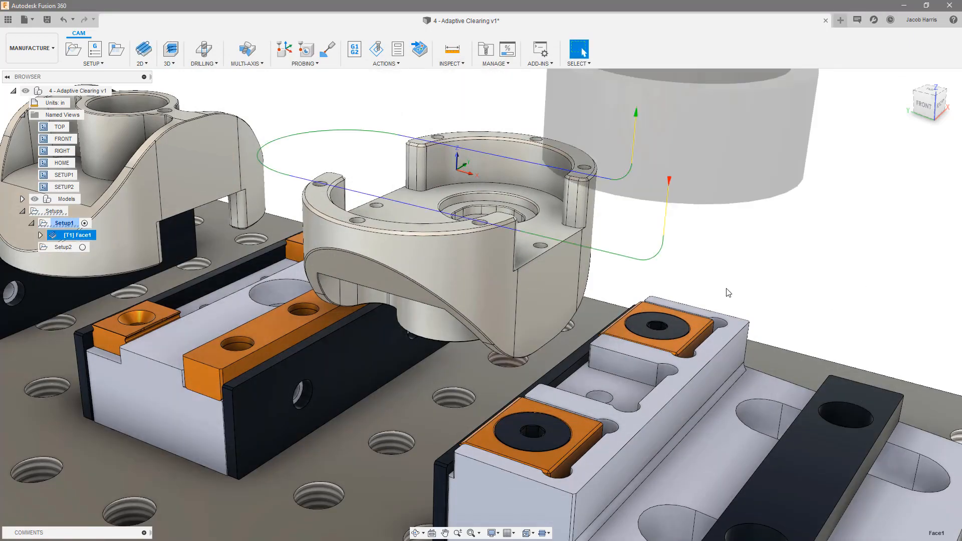
# Reopen the Face operation and review its height settings, accepting them as they are.
pyautogui.rightClick(86, 233)
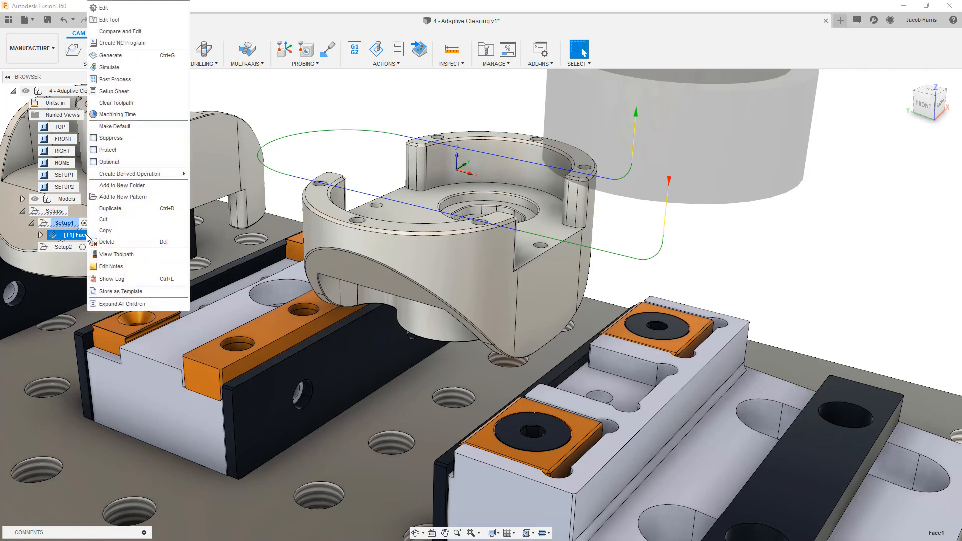
pyautogui.click(103, 8)
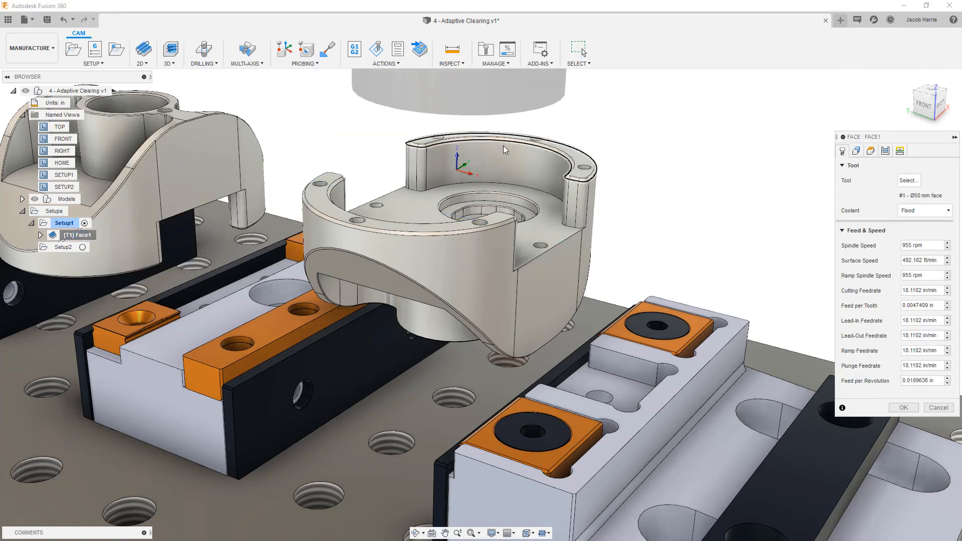
pyautogui.click(871, 151)
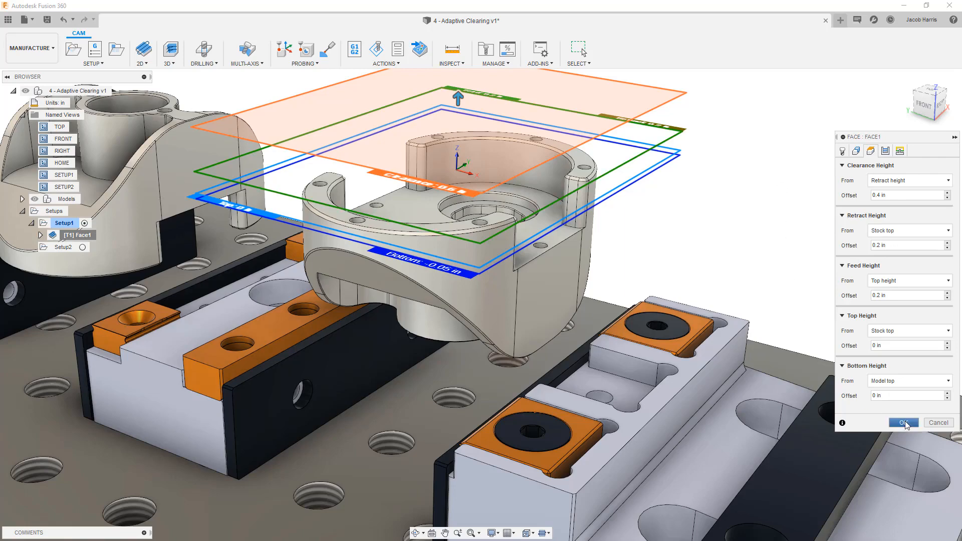
pyautogui.click(904, 423)
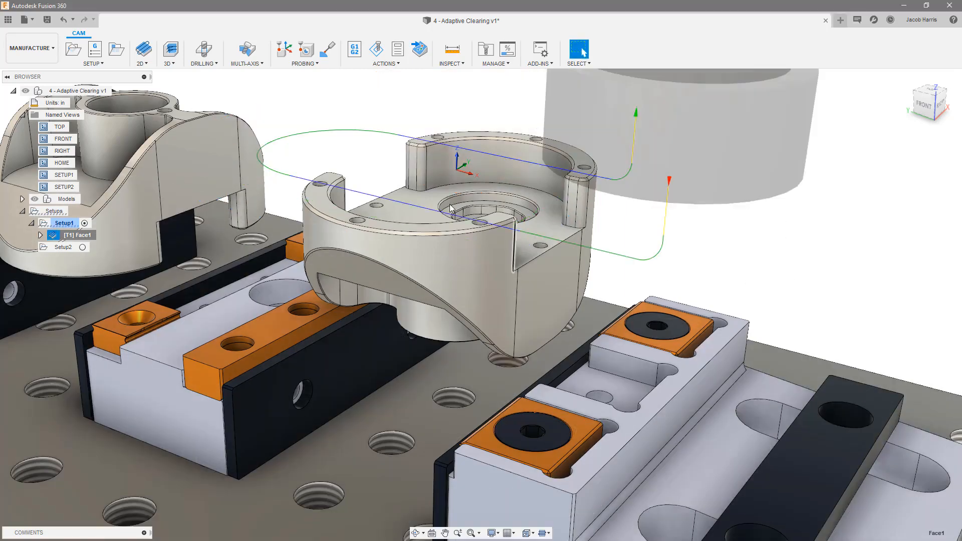
pyautogui.click(142, 63)
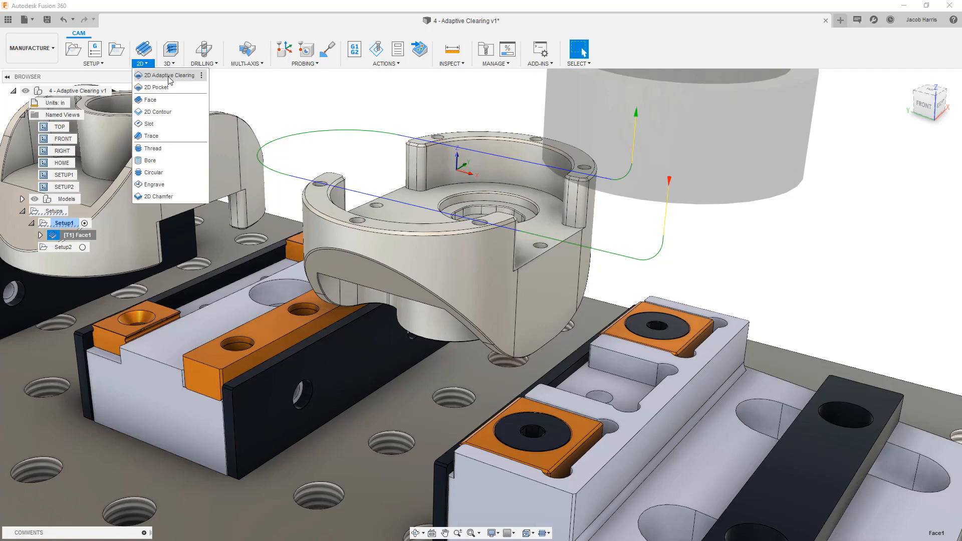
pyautogui.click(170, 63)
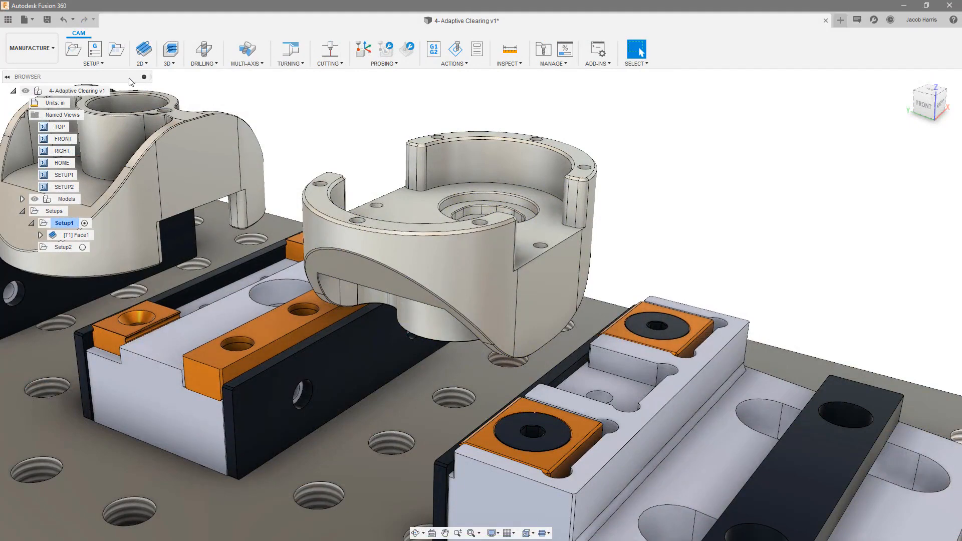
pyautogui.click(151, 63)
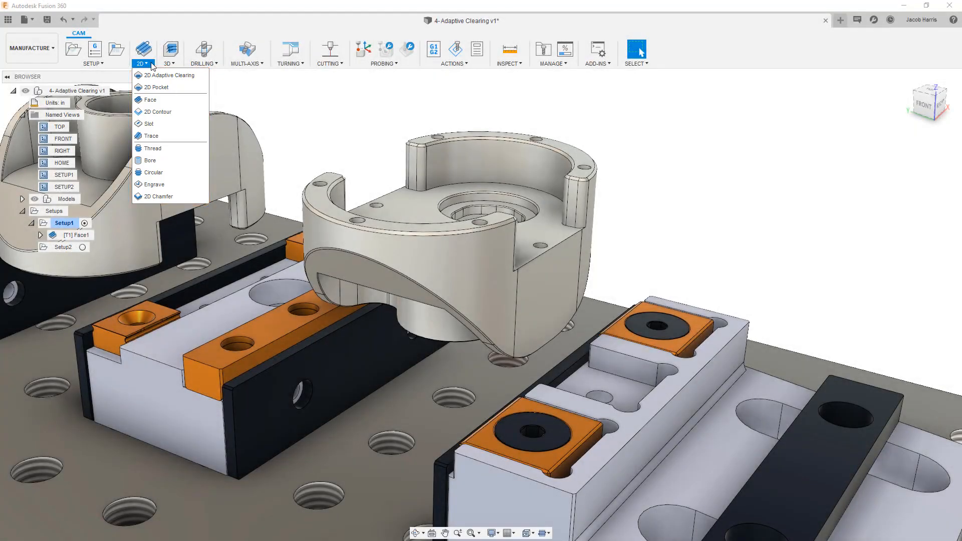
pyautogui.moveTo(162, 66)
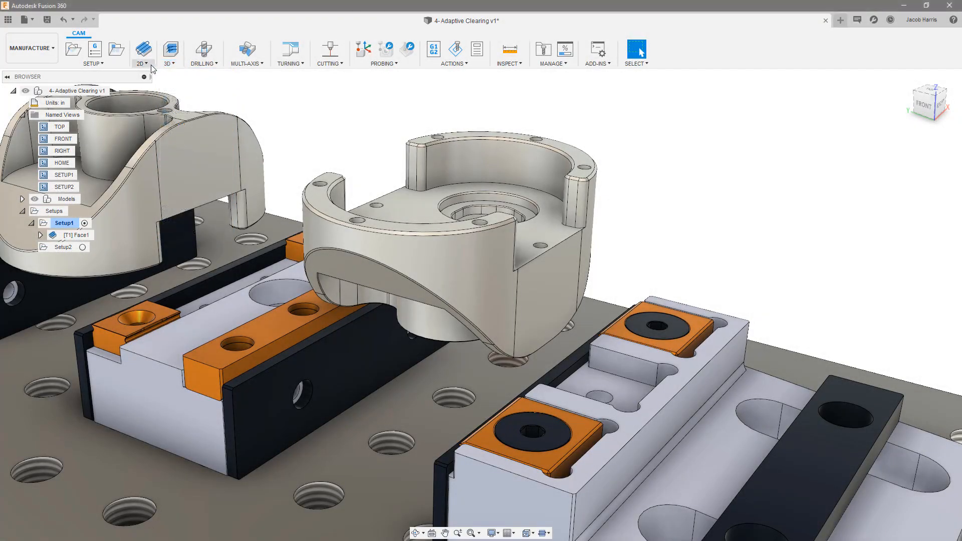
# Start a 2D Adaptive Clearing operation and assign the Ø1/2" flat endmill as its tool.
pyautogui.click(146, 64)
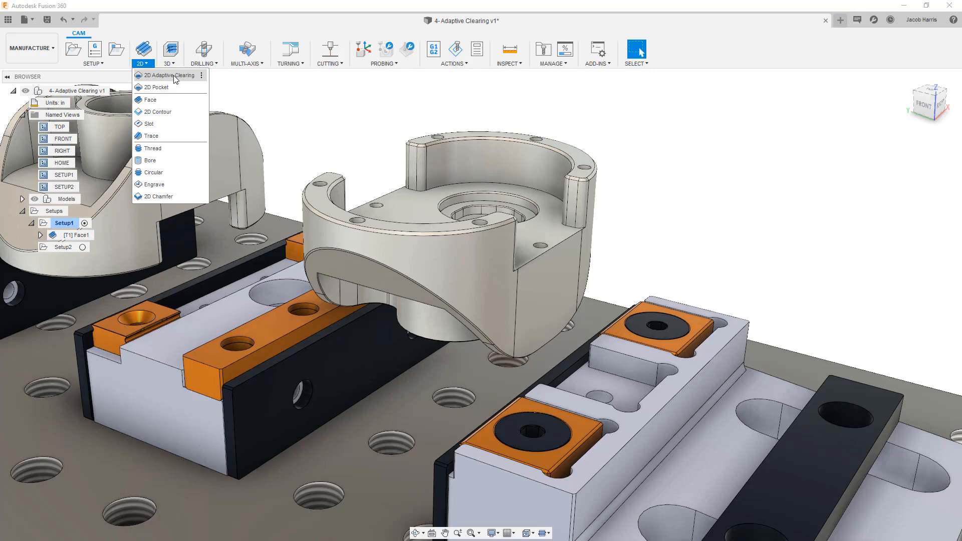
pyautogui.click(173, 75)
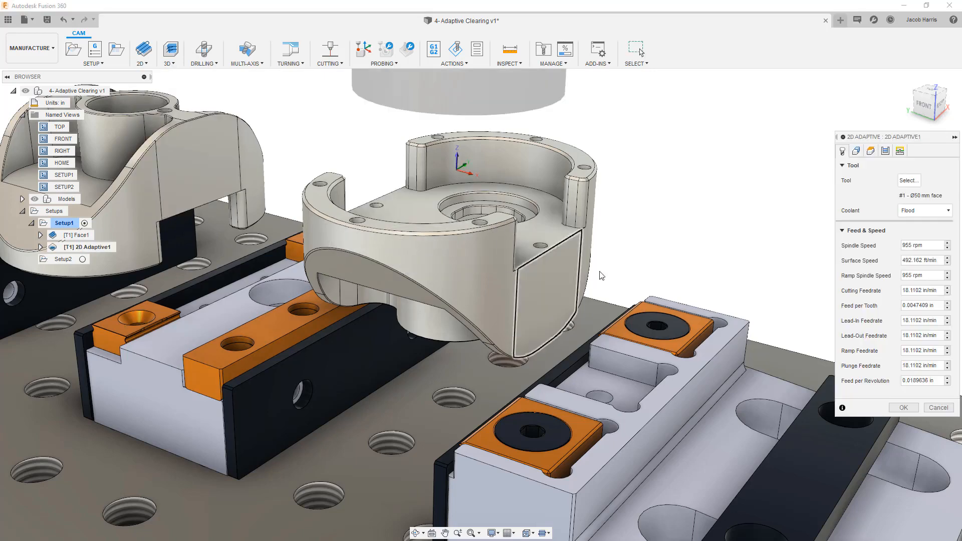
pyautogui.click(908, 181)
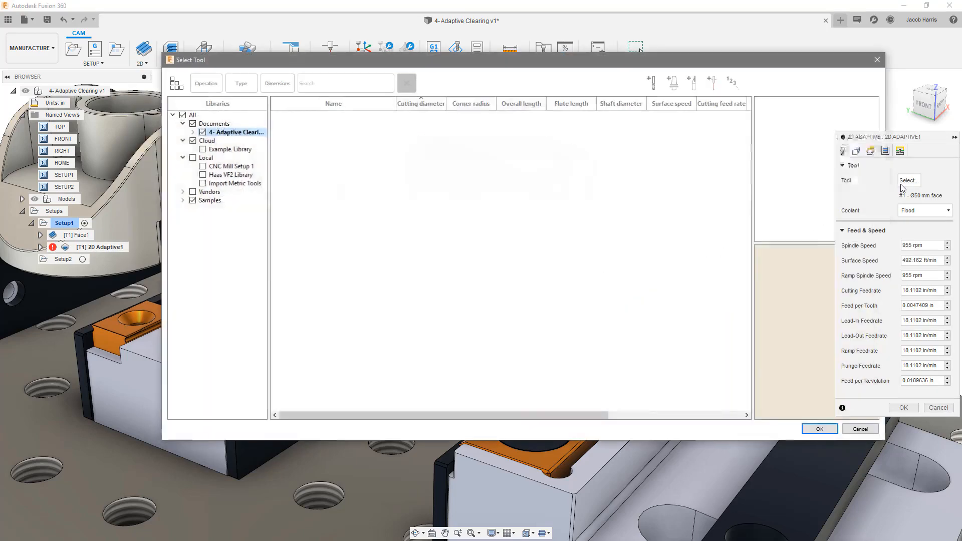
pyautogui.click(396, 132)
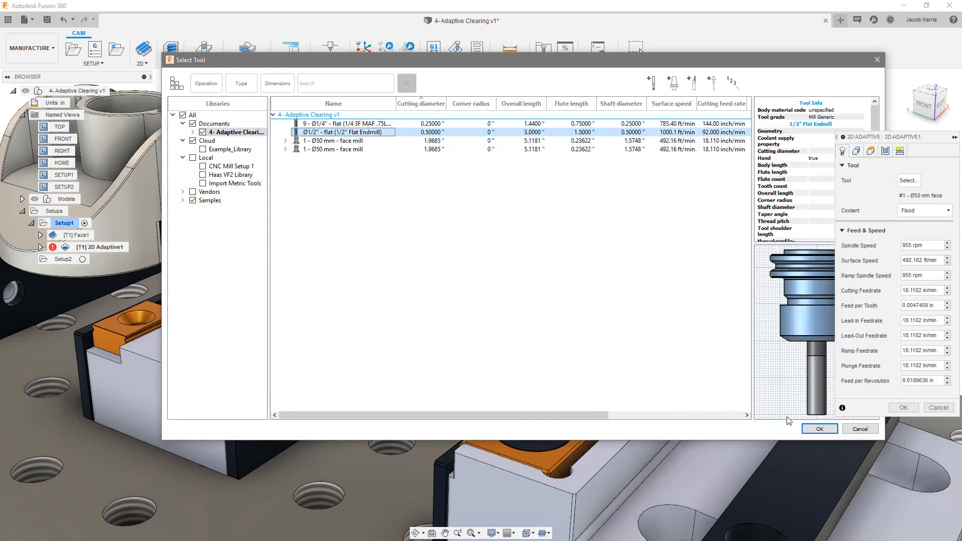
pyautogui.click(818, 428)
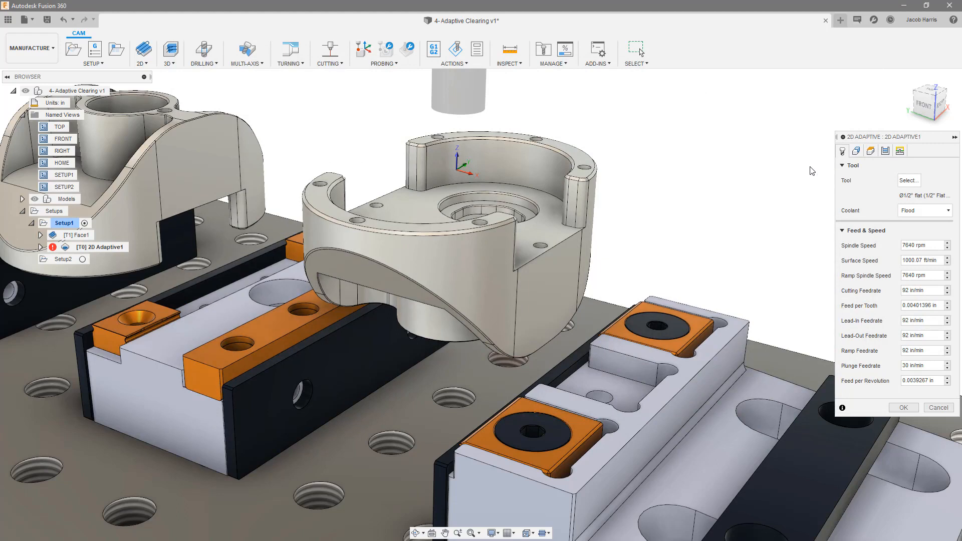
# Select the part's lower outer edge as the closed pocket selection chain for the adaptive operation.
pyautogui.click(857, 151)
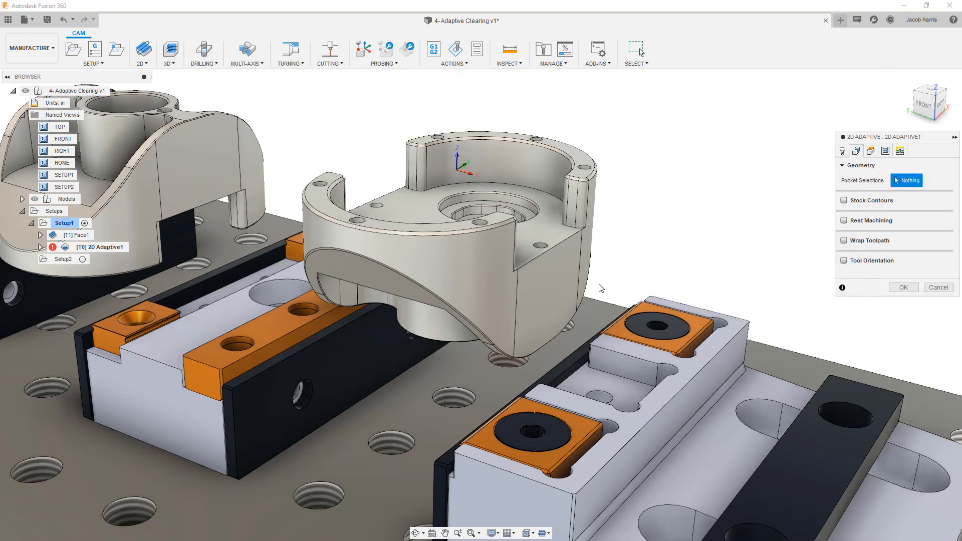
pyautogui.click(589, 293)
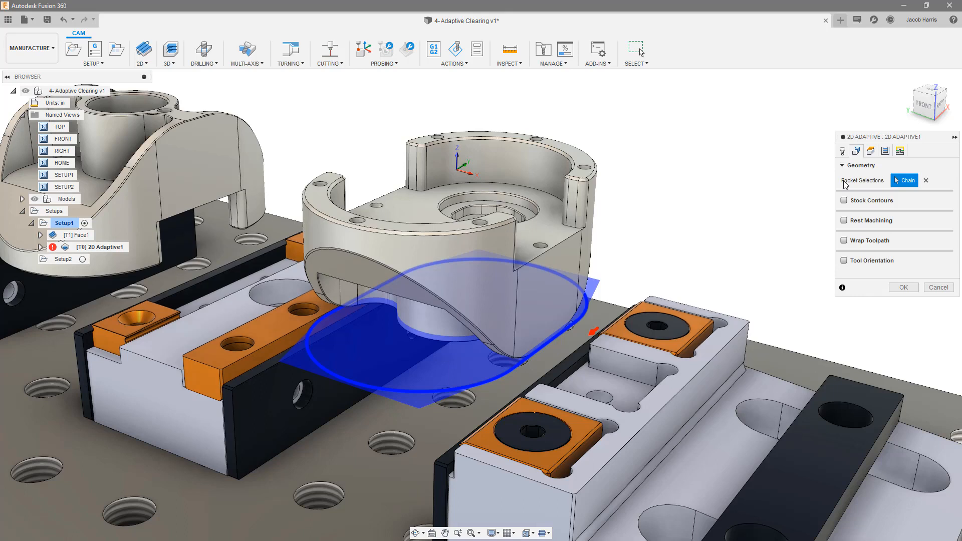
pyautogui.click(587, 311)
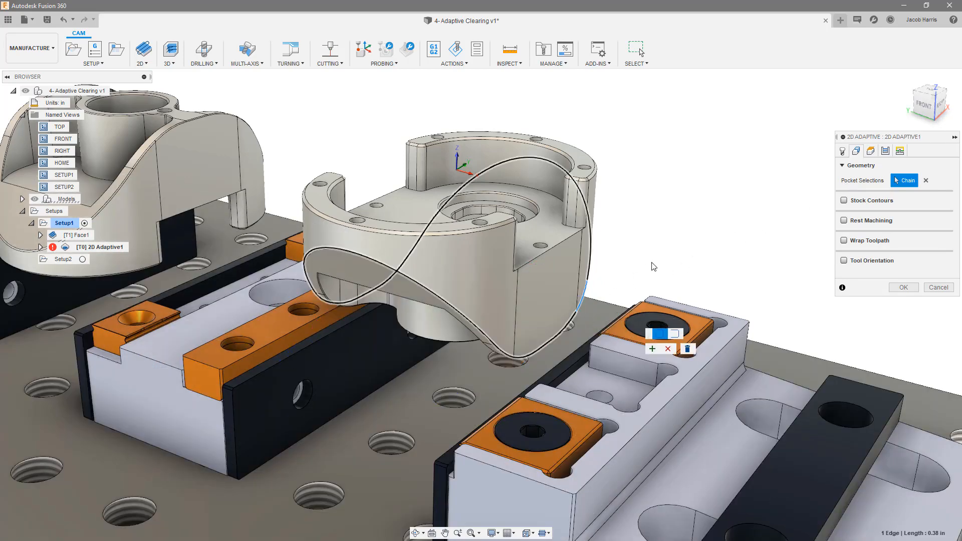
pyautogui.click(579, 241)
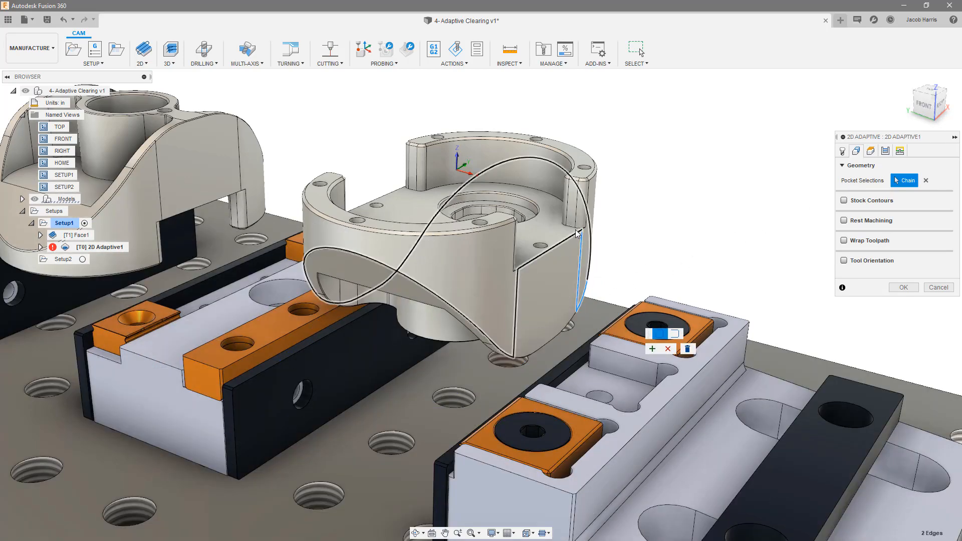
pyautogui.click(577, 229)
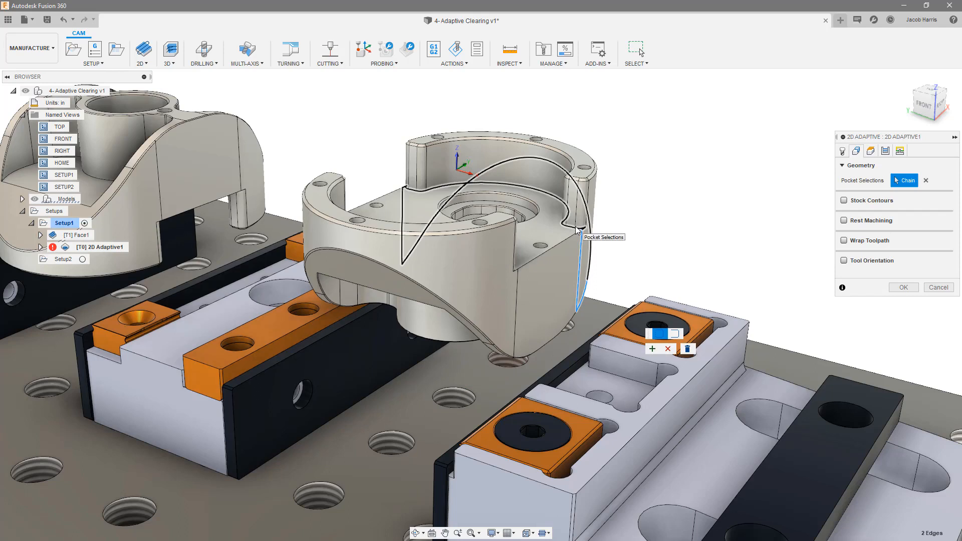
pyautogui.click(425, 175)
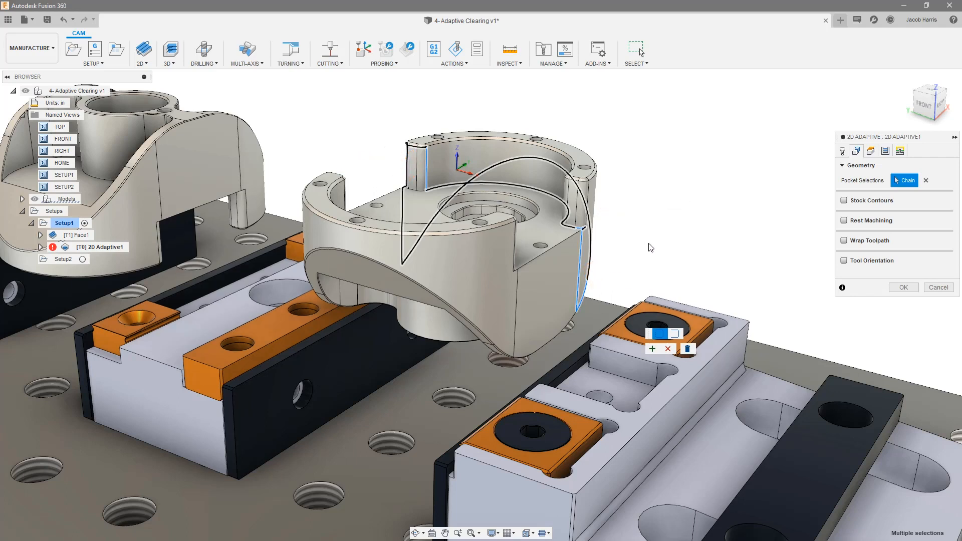
pyautogui.click(668, 350)
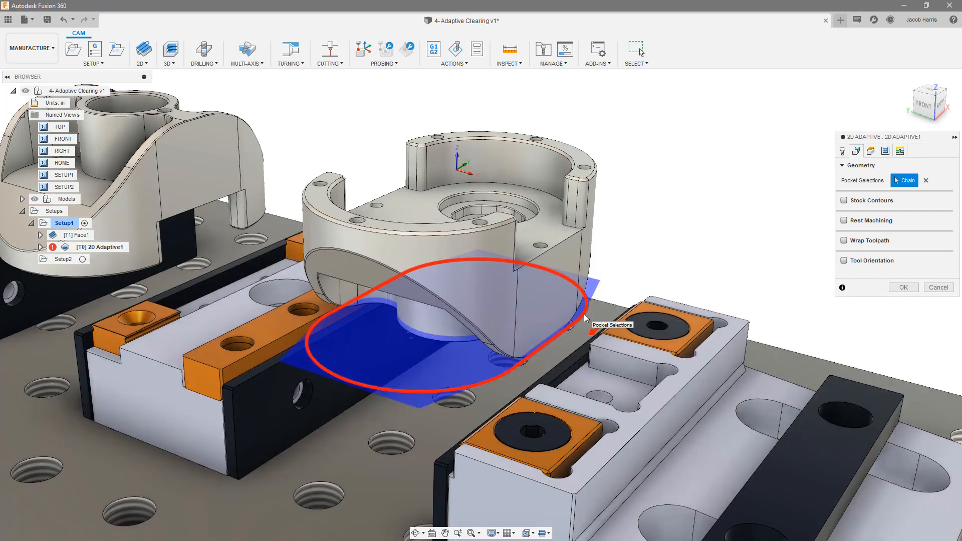
# Try the pocket chain as an open contour, restore it to closed, and accept the lower outer edge again.
pyautogui.click(584, 314)
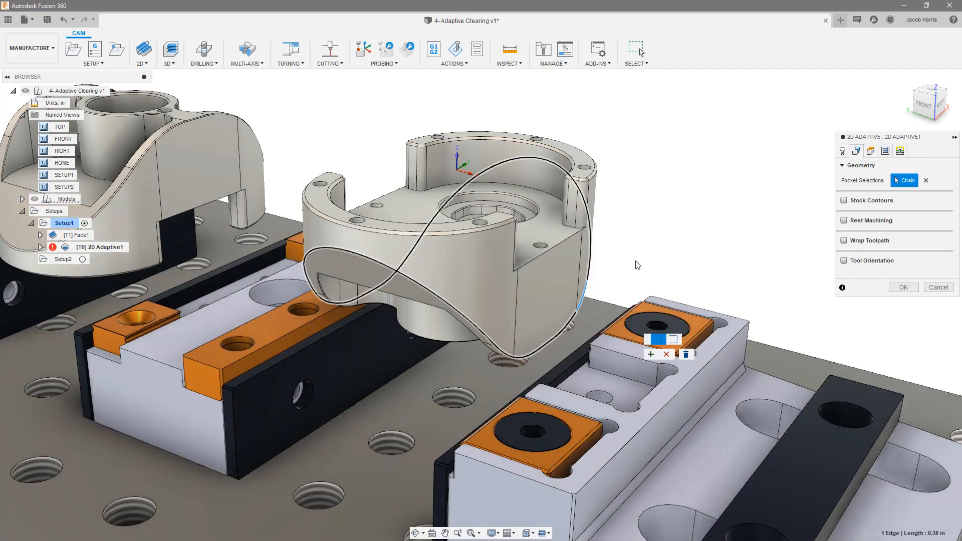
pyautogui.click(671, 339)
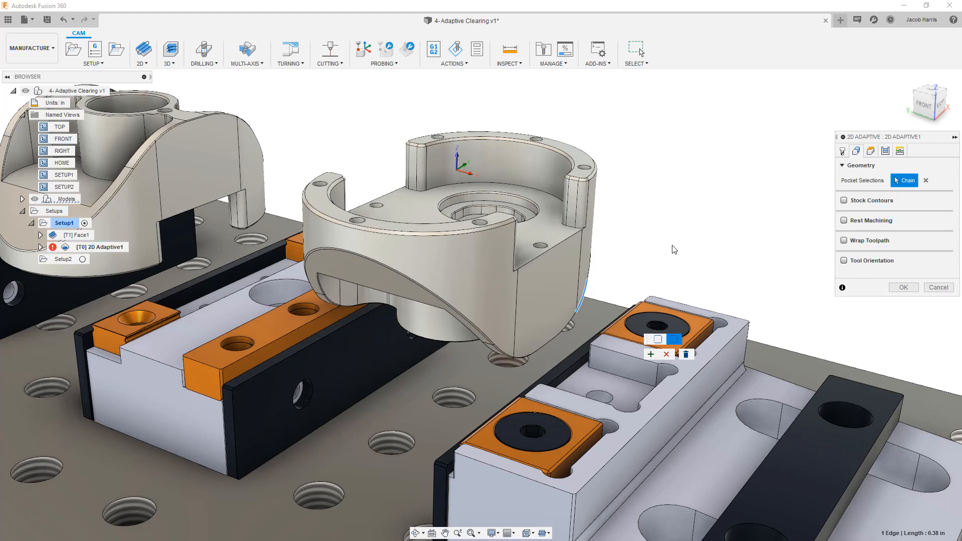
pyautogui.click(659, 340)
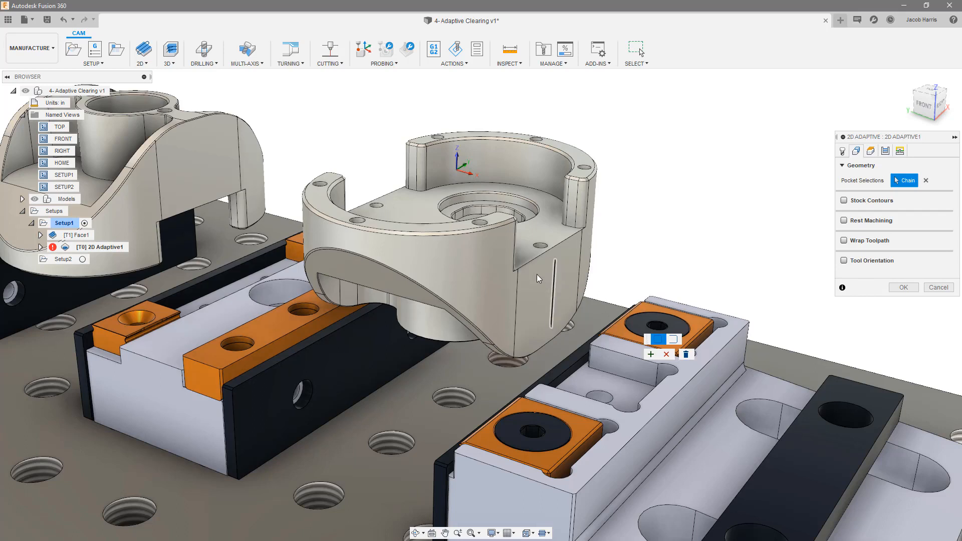
pyautogui.click(582, 230)
pyautogui.click(581, 231)
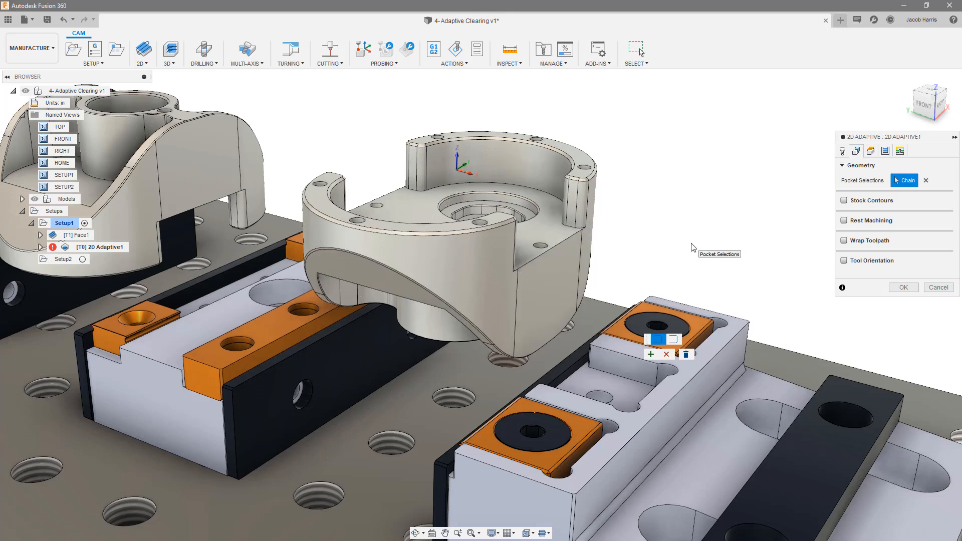
pyautogui.click(602, 282)
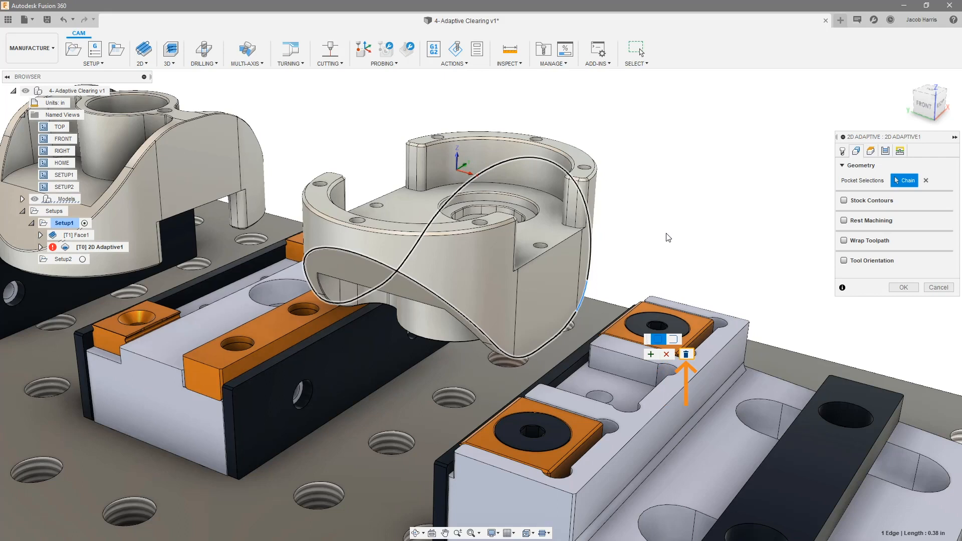
pyautogui.click(652, 354)
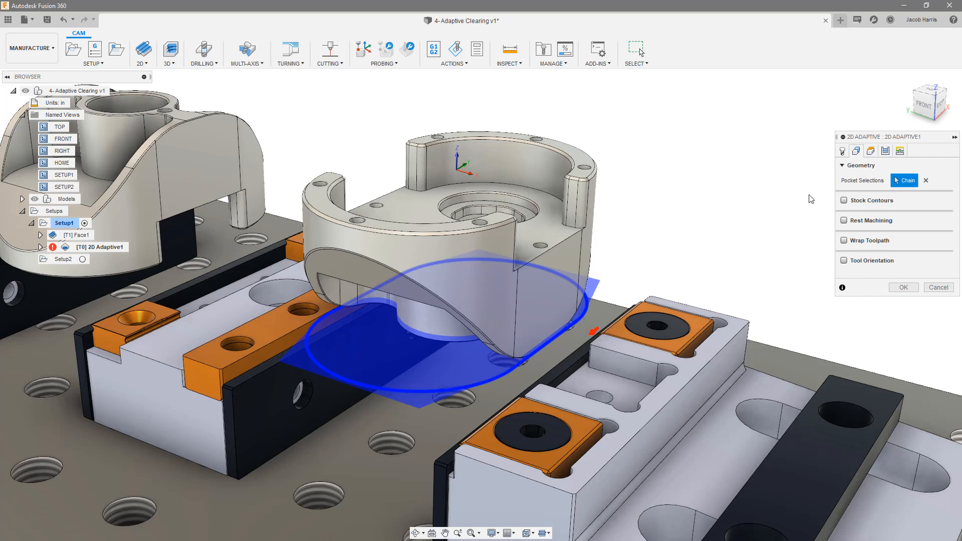
# Set the adaptive operation's top height reference to Model top.
pyautogui.click(871, 150)
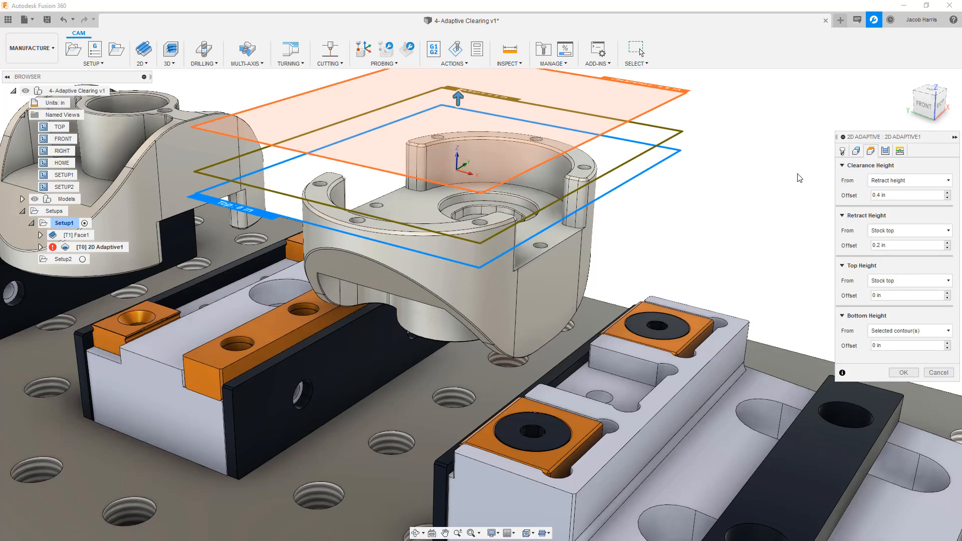
pyautogui.click(873, 281)
pyautogui.click(893, 327)
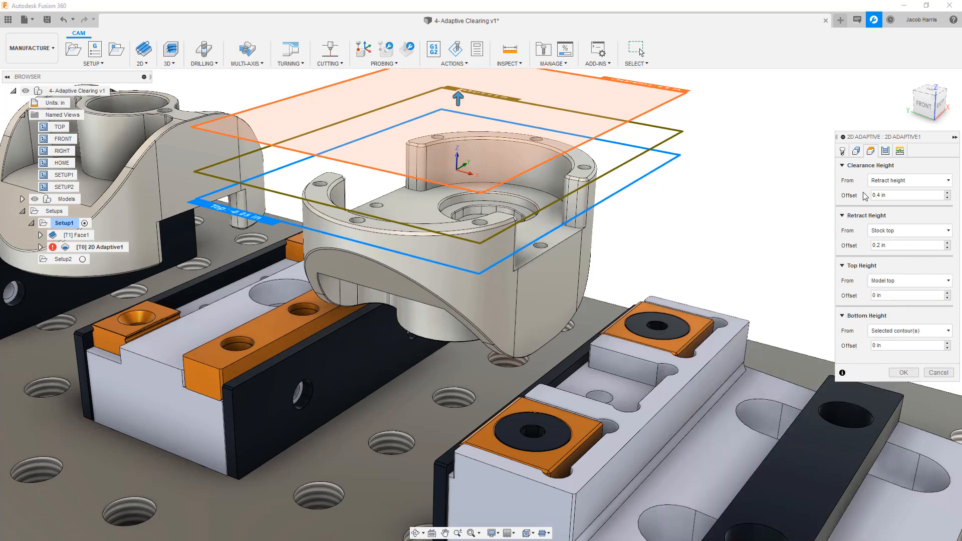
# Set the 2D adaptive's optimal load to the expression tool_diameter * 0.3 and make it the default.
pyautogui.click(884, 155)
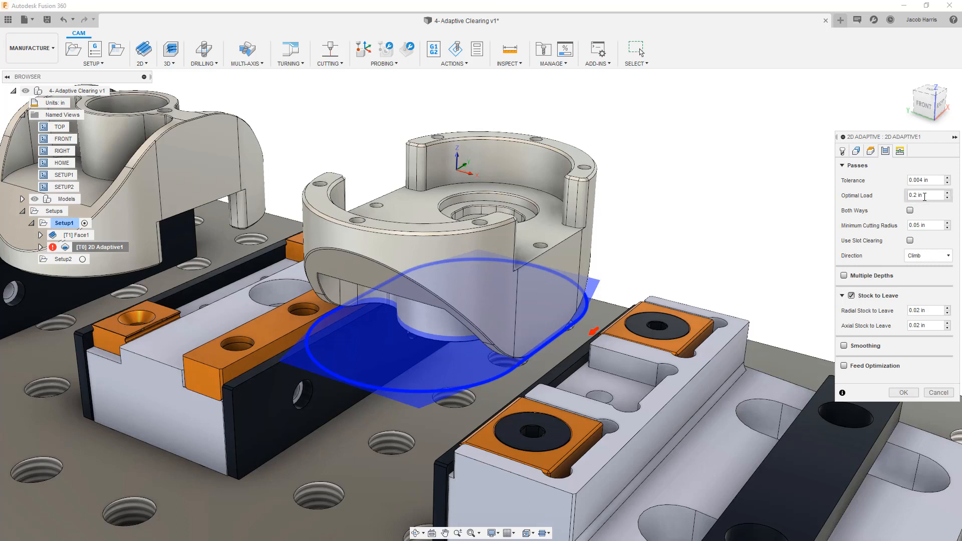
pyautogui.moveTo(928, 196)
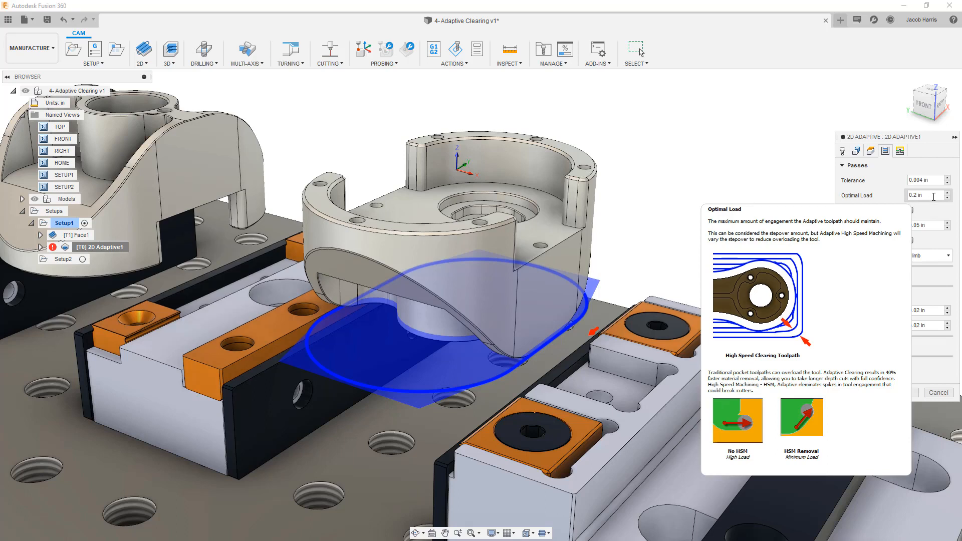
pyautogui.moveTo(922, 195); pyautogui.dragTo(907, 196)
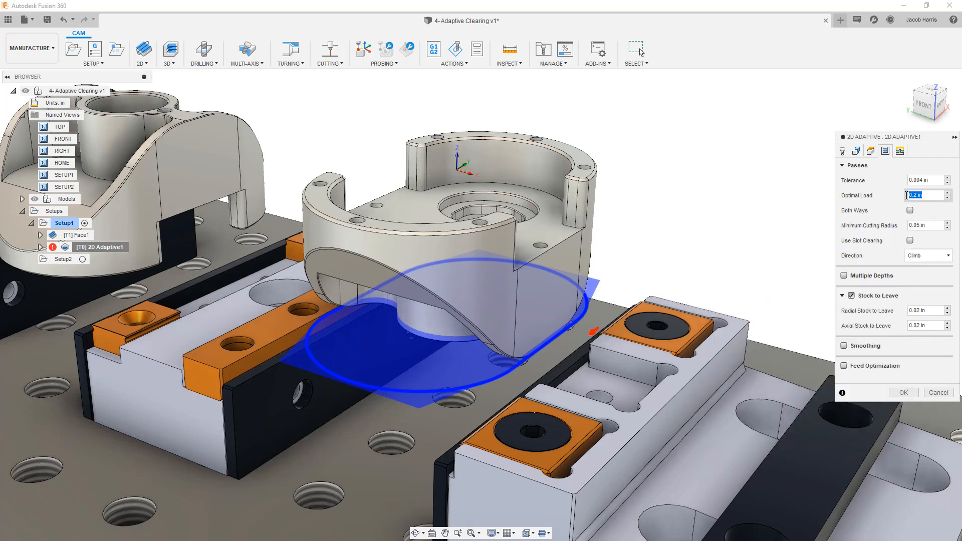
pyautogui.moveTo(926, 196)
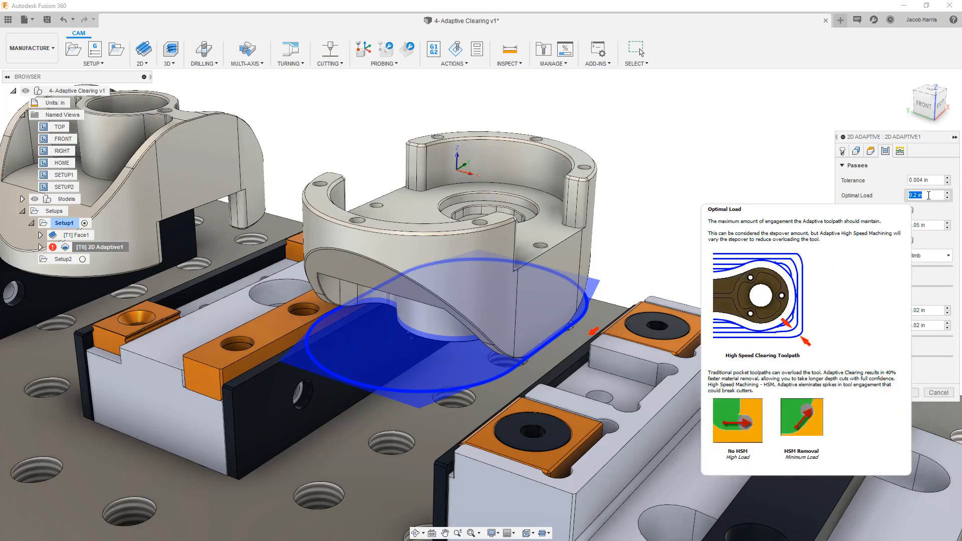
pyautogui.rightClick(928, 195)
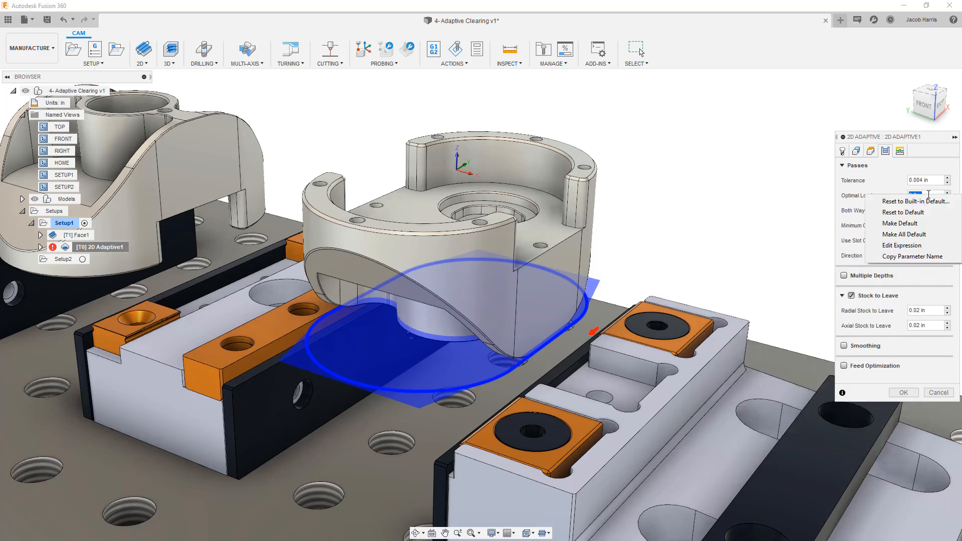
pyautogui.click(883, 245)
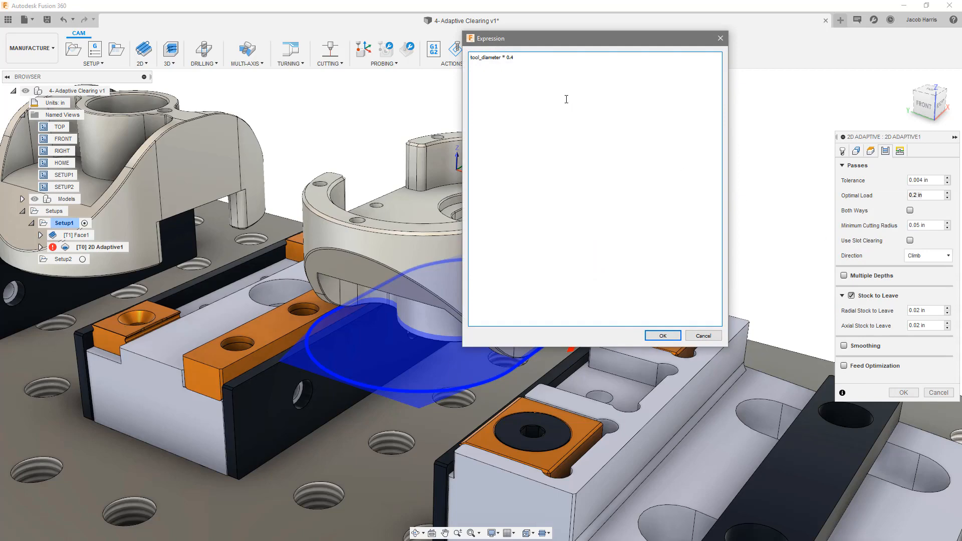
pyautogui.moveTo(539, 44); pyautogui.dragTo(537, 56)
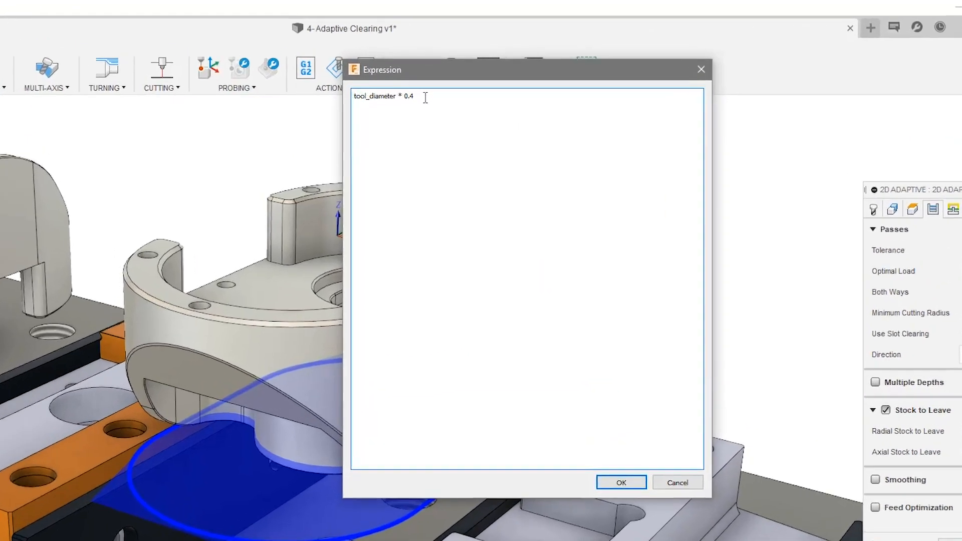
pyautogui.click(519, 71)
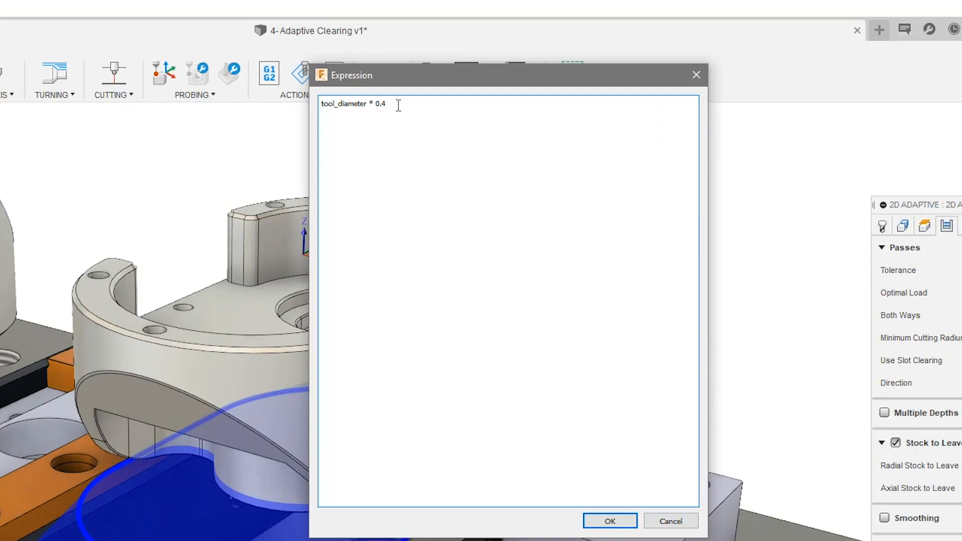
pyautogui.press('BackSpace')
pyautogui.write('3')
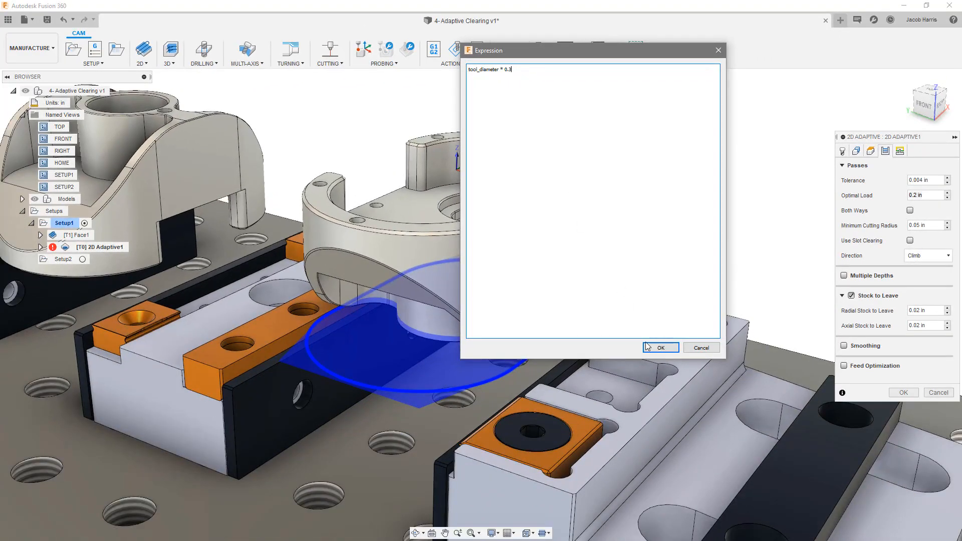
pyautogui.click(661, 349)
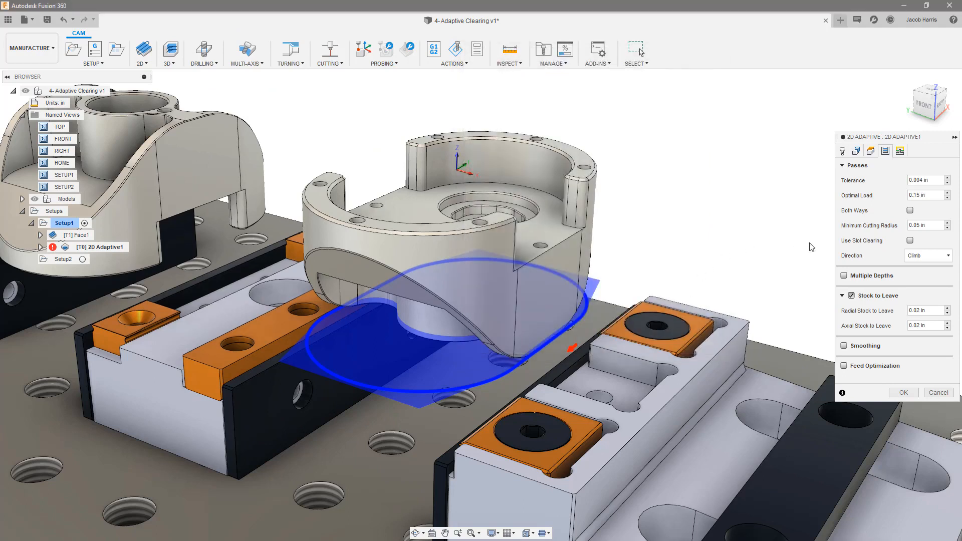
pyautogui.rightClick(926, 195)
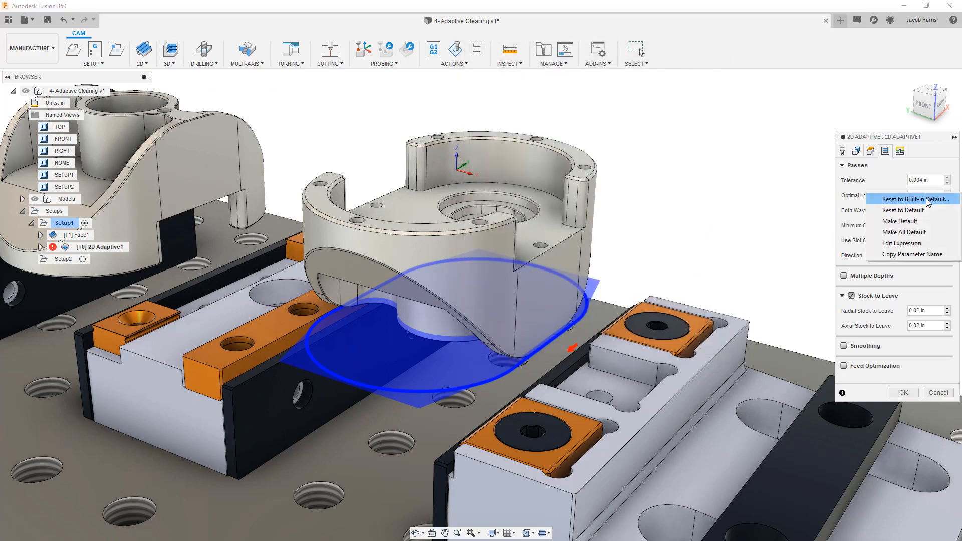
pyautogui.click(891, 222)
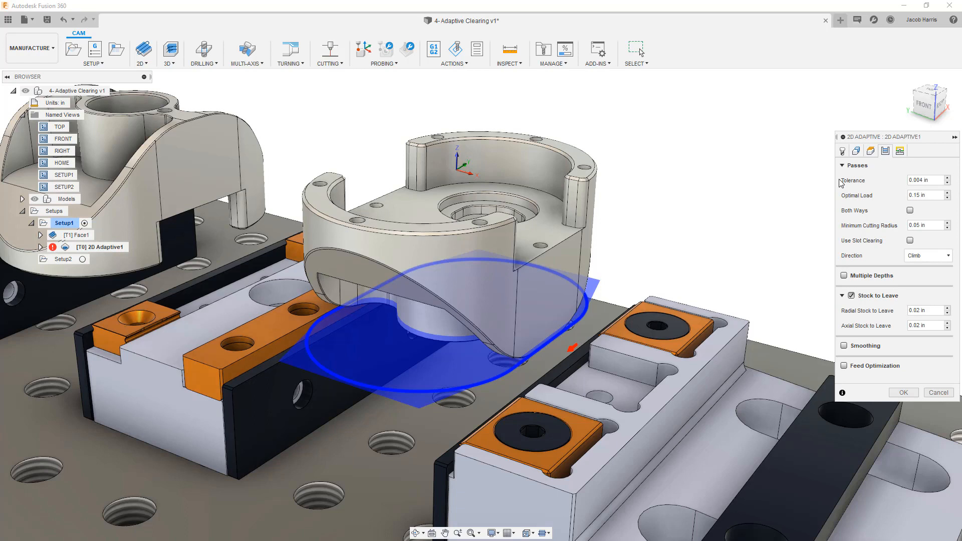
# Set the 2D adaptive's axial stock to leave to 0 and generate the toolpath.
pyautogui.moveTo(927, 326); pyautogui.dragTo(871, 327)
pyautogui.write('0')
pyautogui.click(904, 393)
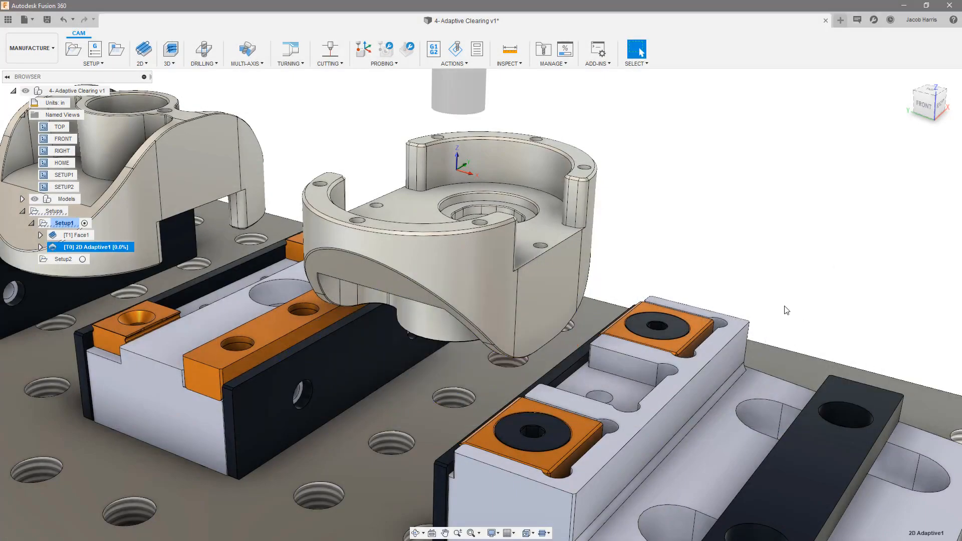
# Create a 3D Adaptive Clearing operation with the Ø1/2" flat endmill and generate it with its default settings.
pyautogui.click(170, 63)
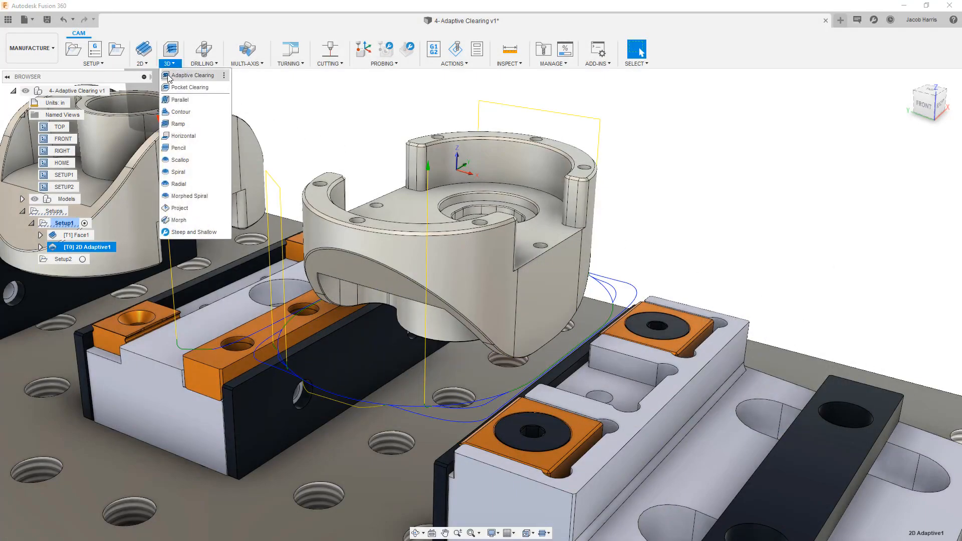
pyautogui.click(190, 75)
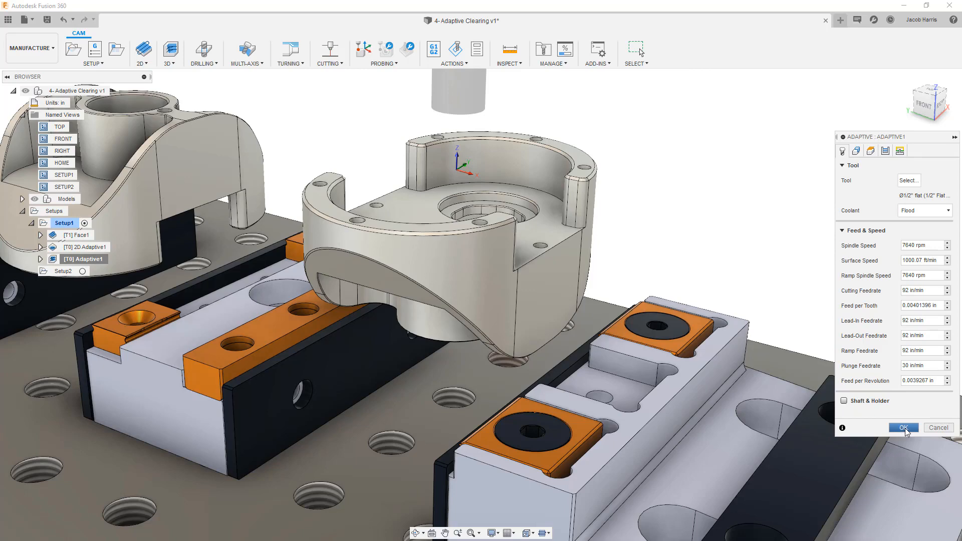
pyautogui.click(904, 428)
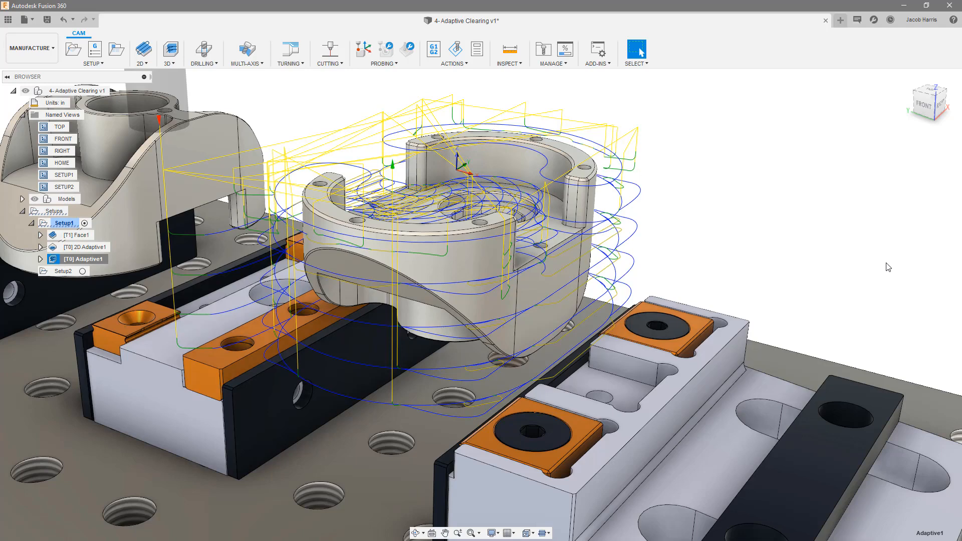
# Edit the 3D adaptive to use the part's lower outer edge as its selected machining boundary, keeping Tool outside boundary containment.
pyautogui.rightClick(82, 259)
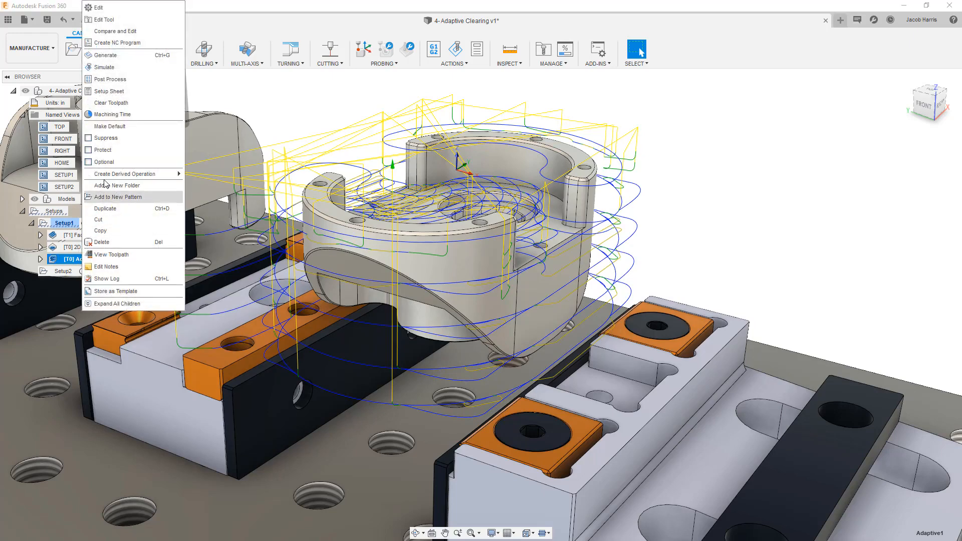
pyautogui.click(120, 12)
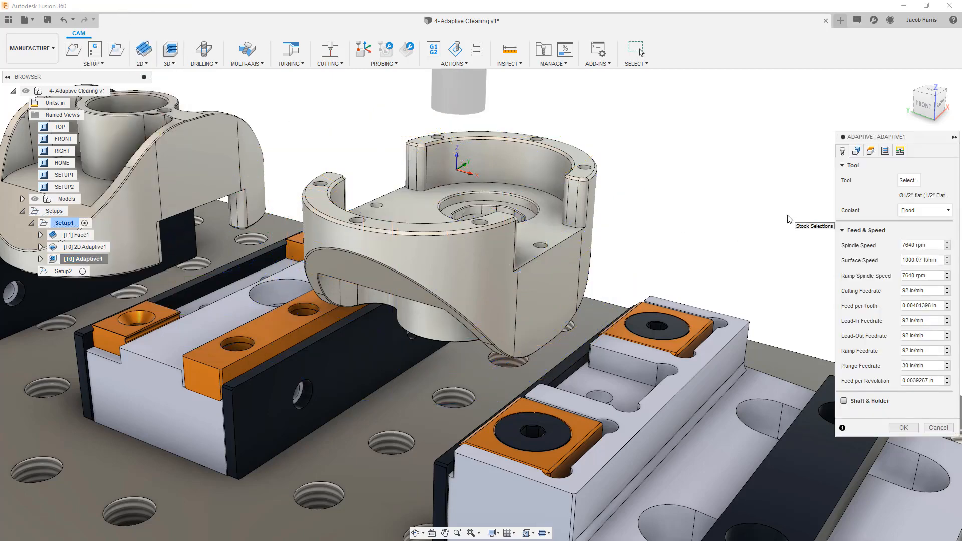
pyautogui.click(856, 151)
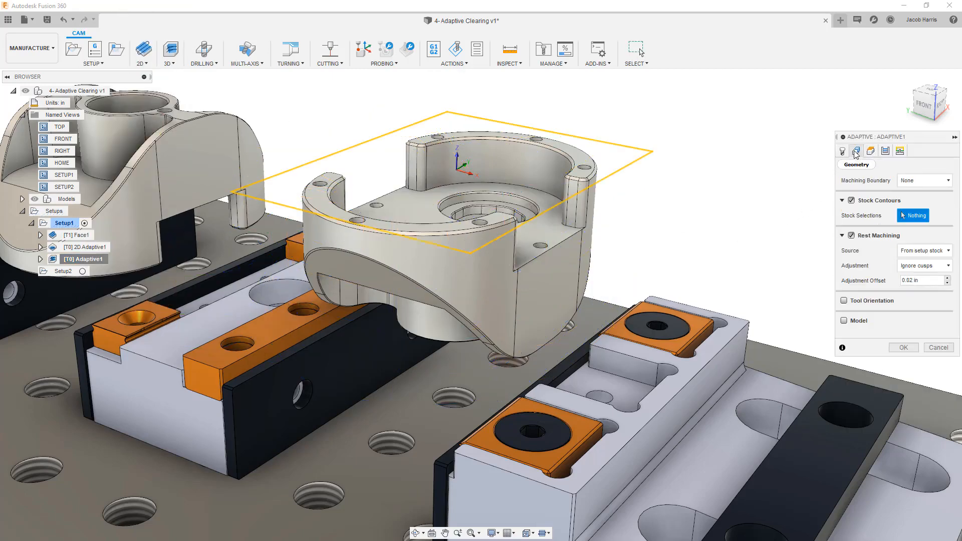
pyautogui.click(906, 179)
pyautogui.click(921, 227)
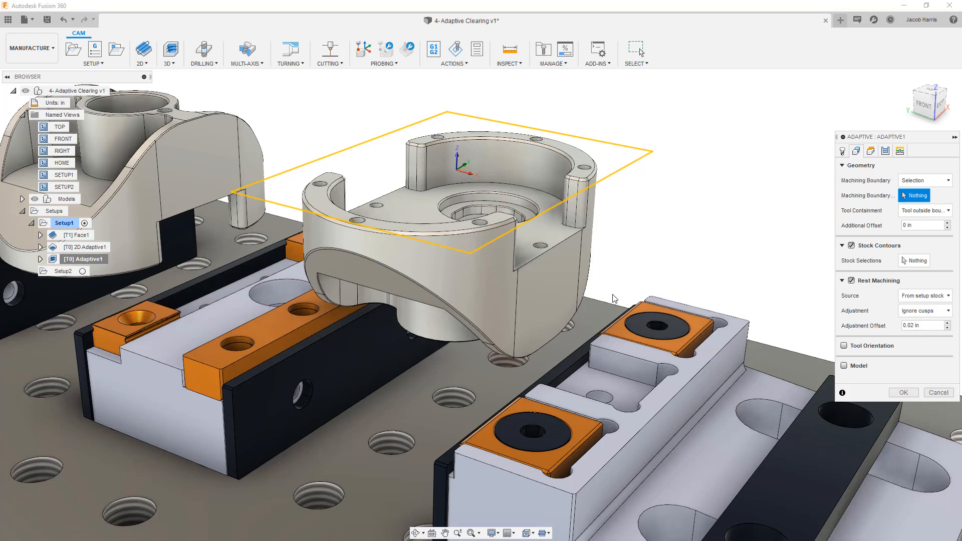
pyautogui.click(585, 295)
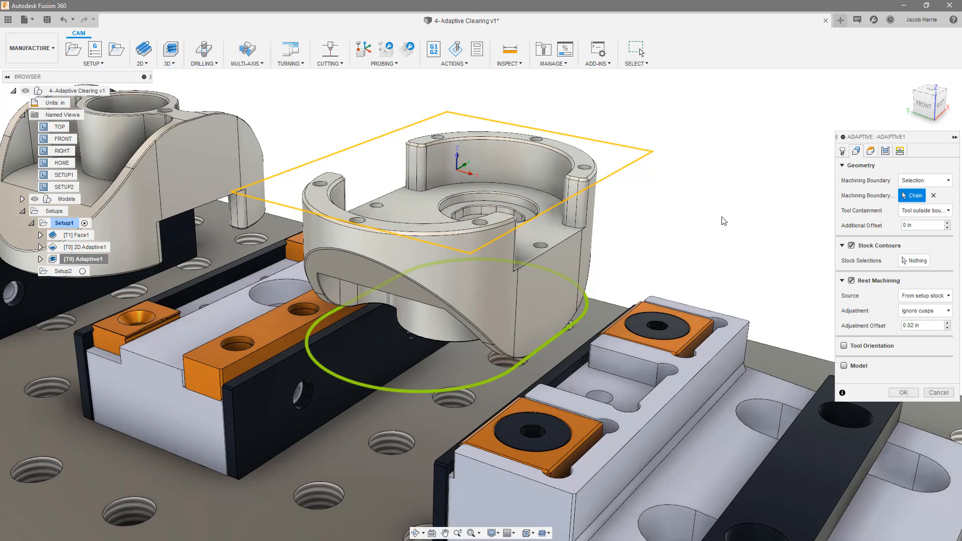
pyautogui.moveTo(908, 210)
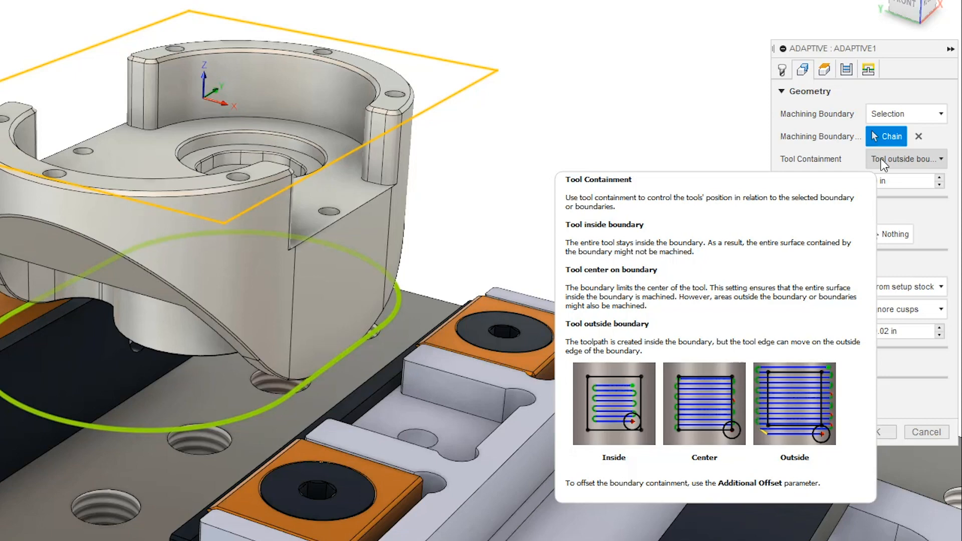
pyautogui.click(883, 159)
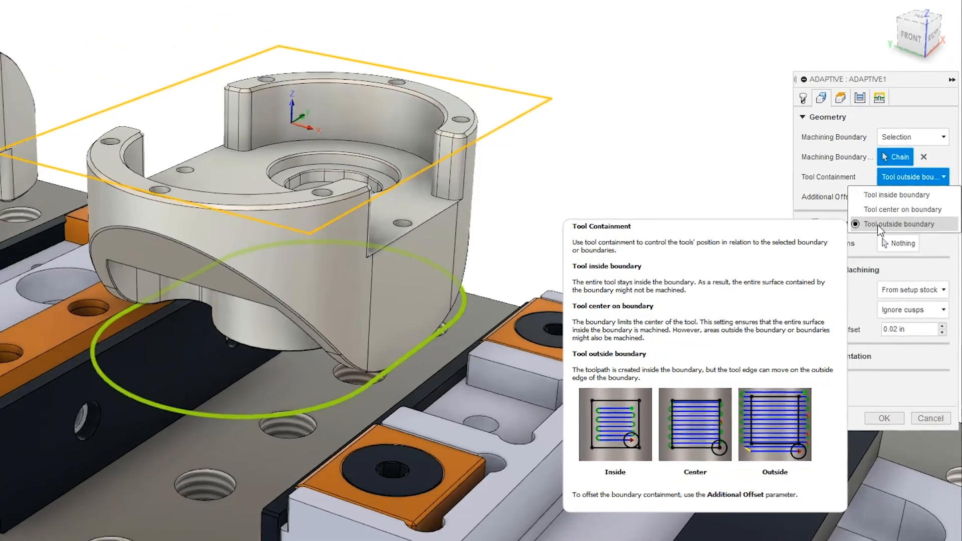
pyautogui.click(866, 213)
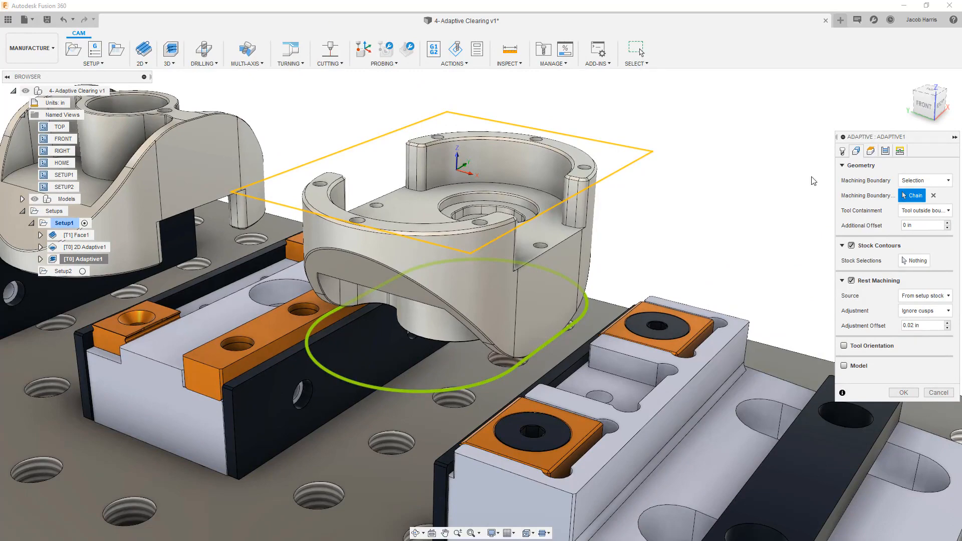
# Set the 3D adaptive's top height from a selection, the top face of the part's raised rim, and regenerate the toolpath.
pyautogui.click(870, 151)
pyautogui.click(897, 280)
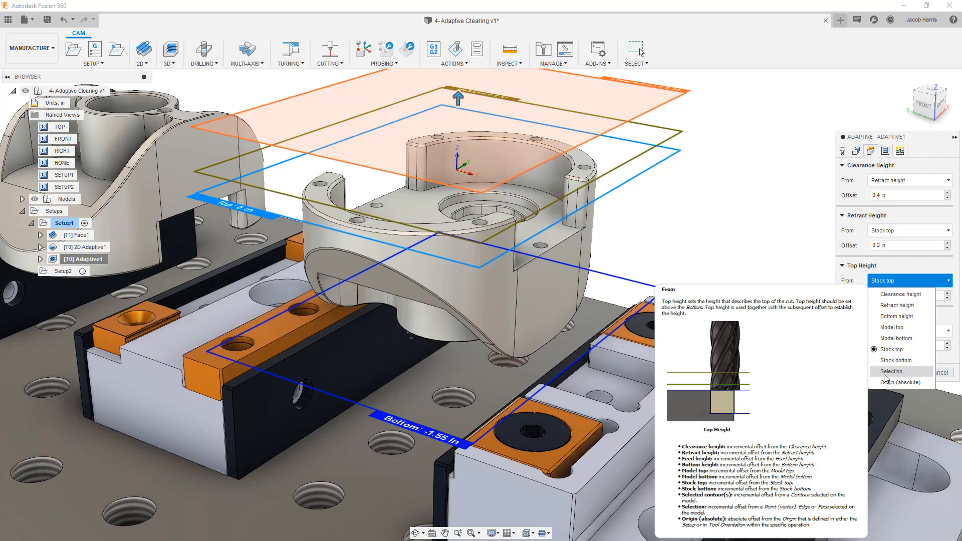
pyautogui.click(885, 374)
pyautogui.click(587, 161)
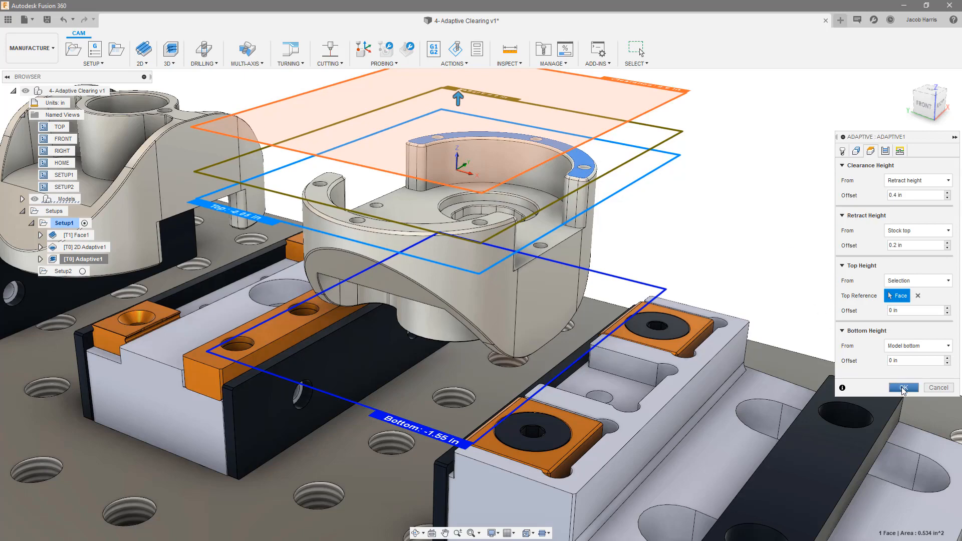
pyautogui.click(904, 387)
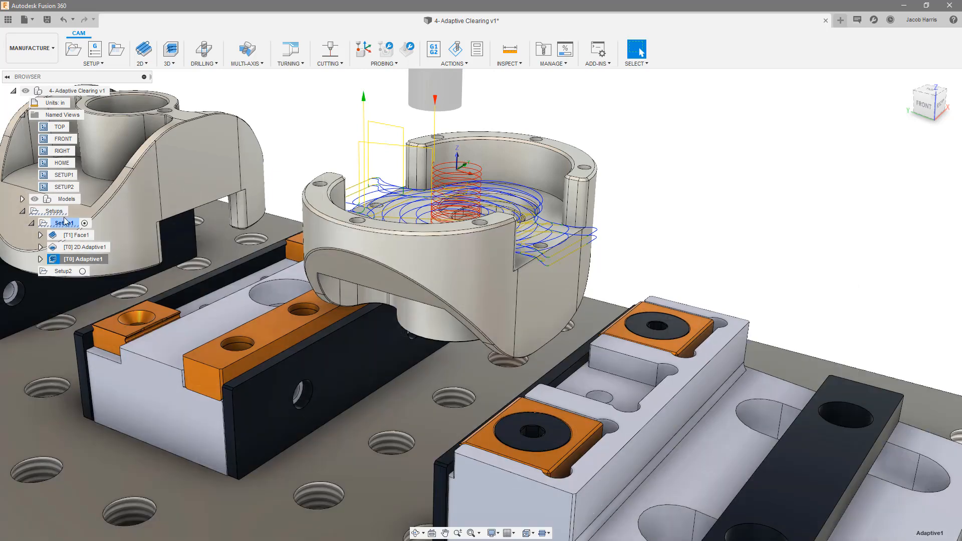
# Simulate all of Setup1 with the stock shown and the toolpath mode set to Tail, and play the machining.
pyautogui.rightClick(63, 223)
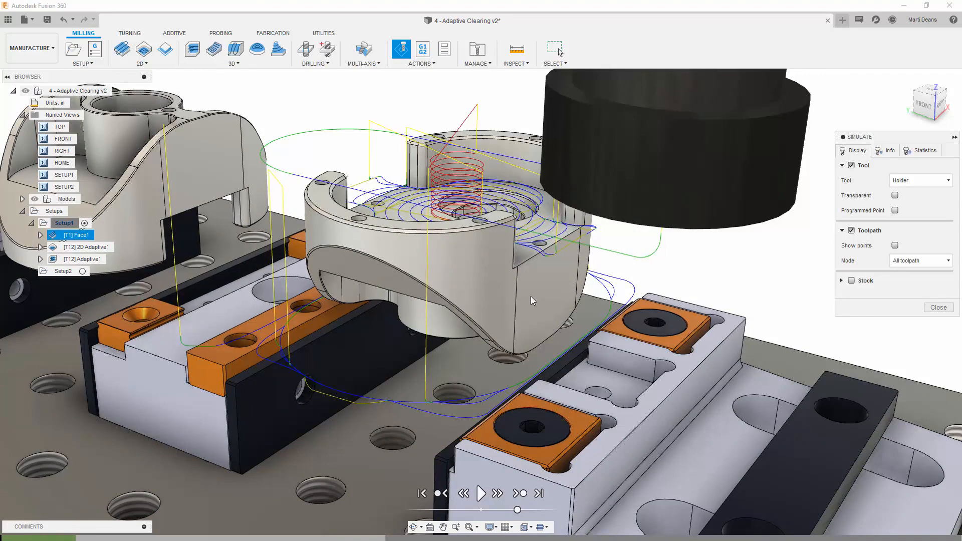
pyautogui.click(851, 281)
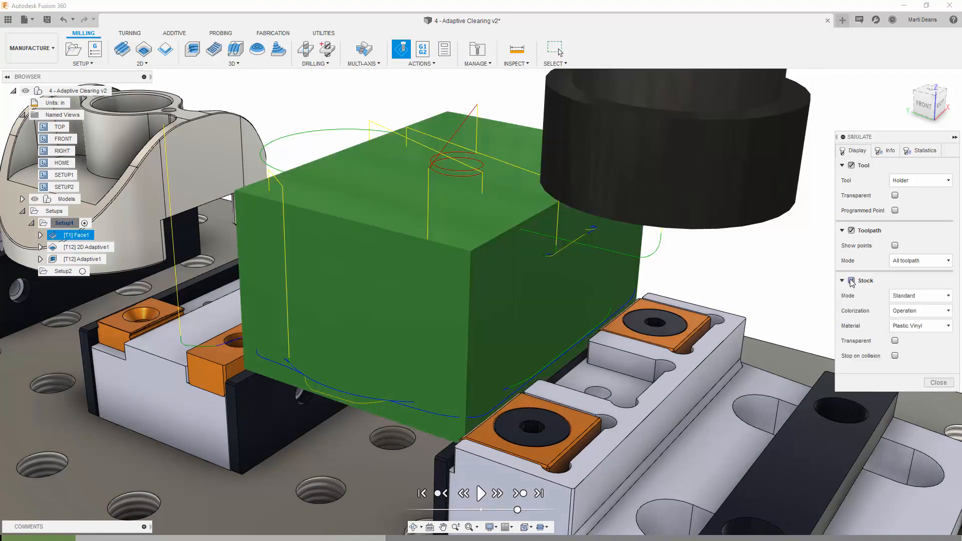
pyautogui.click(920, 263)
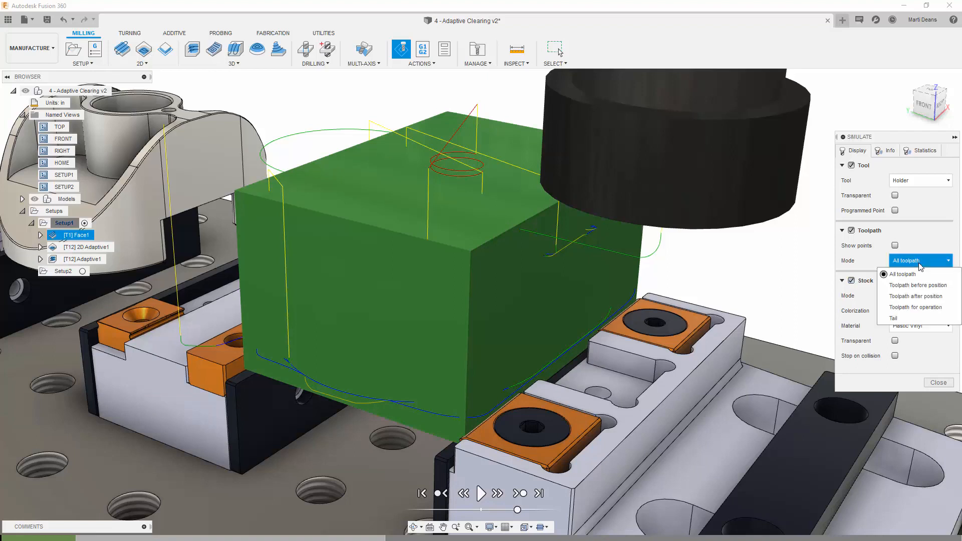
pyautogui.click(921, 319)
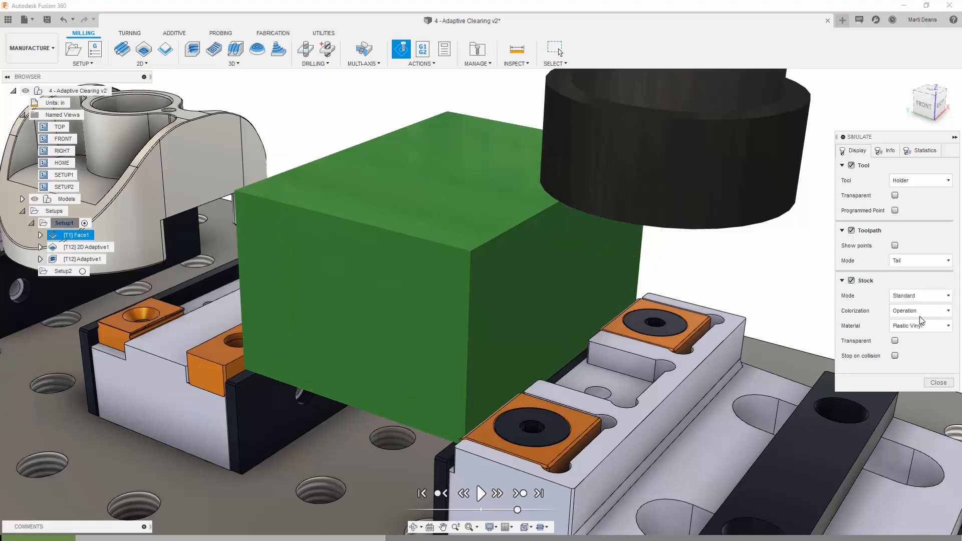
pyautogui.click(481, 494)
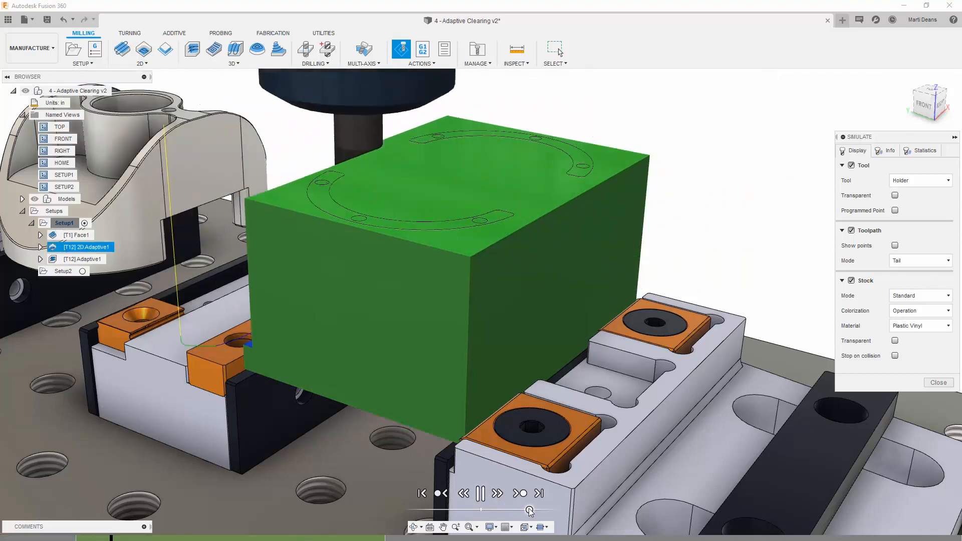
pyautogui.moveTo(530, 510)
pyautogui.mouseDown()
pyautogui.moveTo(494, 510)
pyautogui.moveTo(518, 510)
pyautogui.mouseUp()
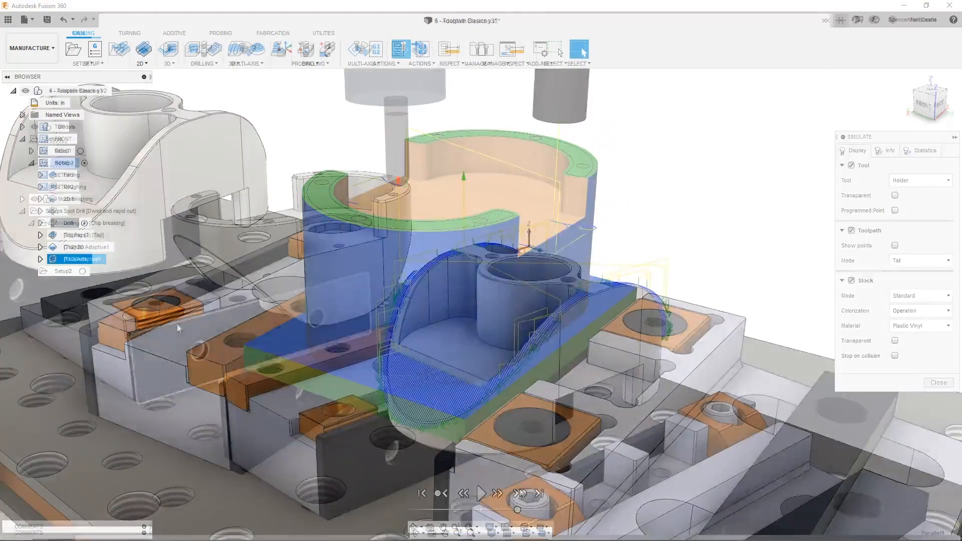
# In the Toolpath Basics file, edit Setup2's Parallel operation and set the machining boundary's additional offset to -tolerance.
pyautogui.rightClick(65, 259)
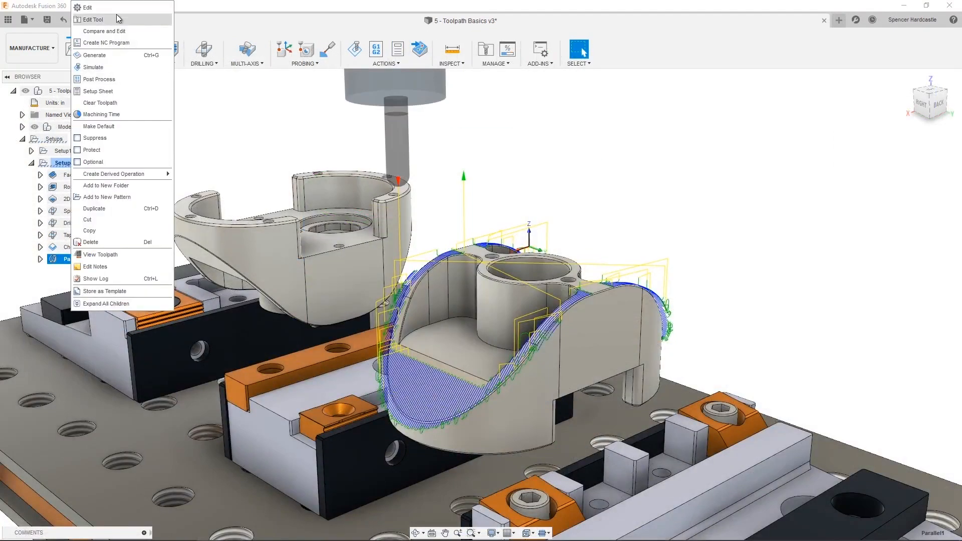
pyautogui.click(101, 7)
pyautogui.click(817, 153)
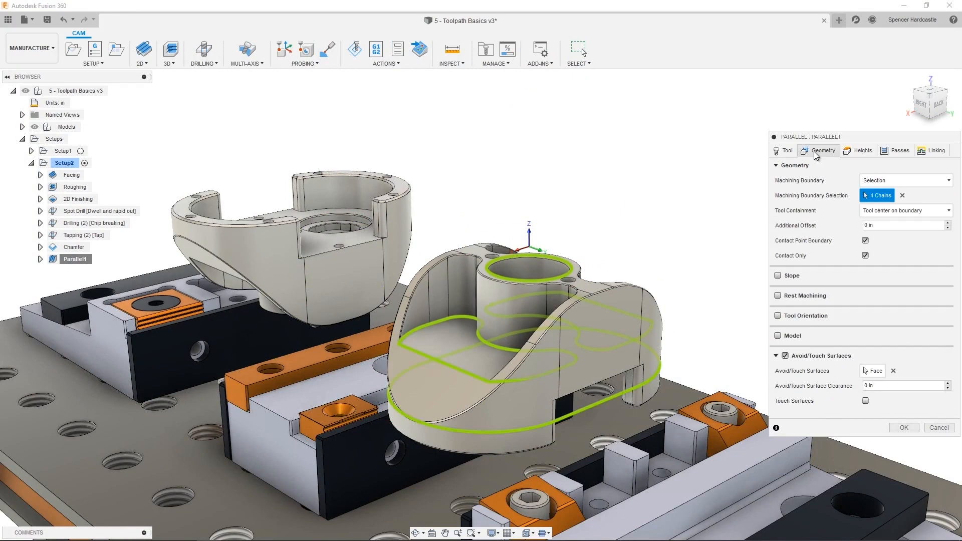
pyautogui.click(882, 225)
pyautogui.write('-tolerance')
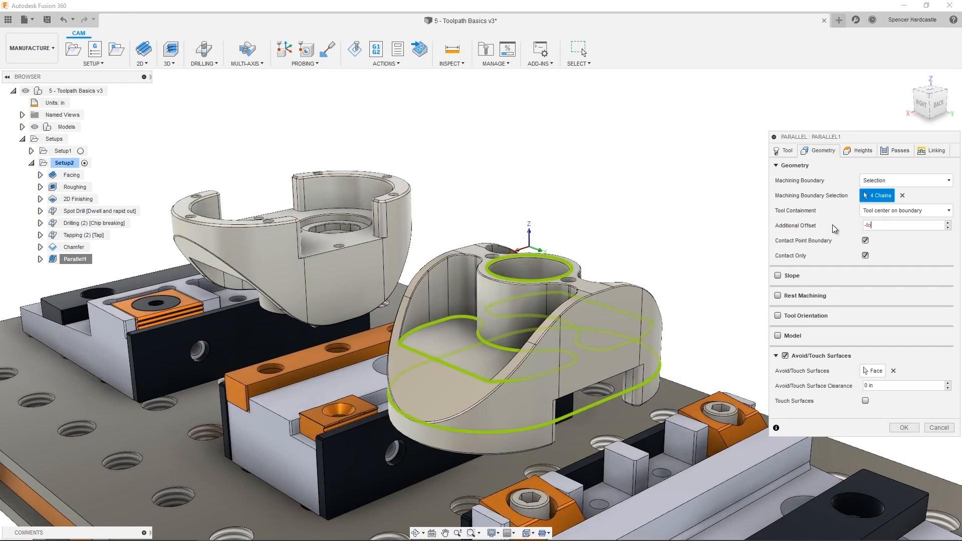